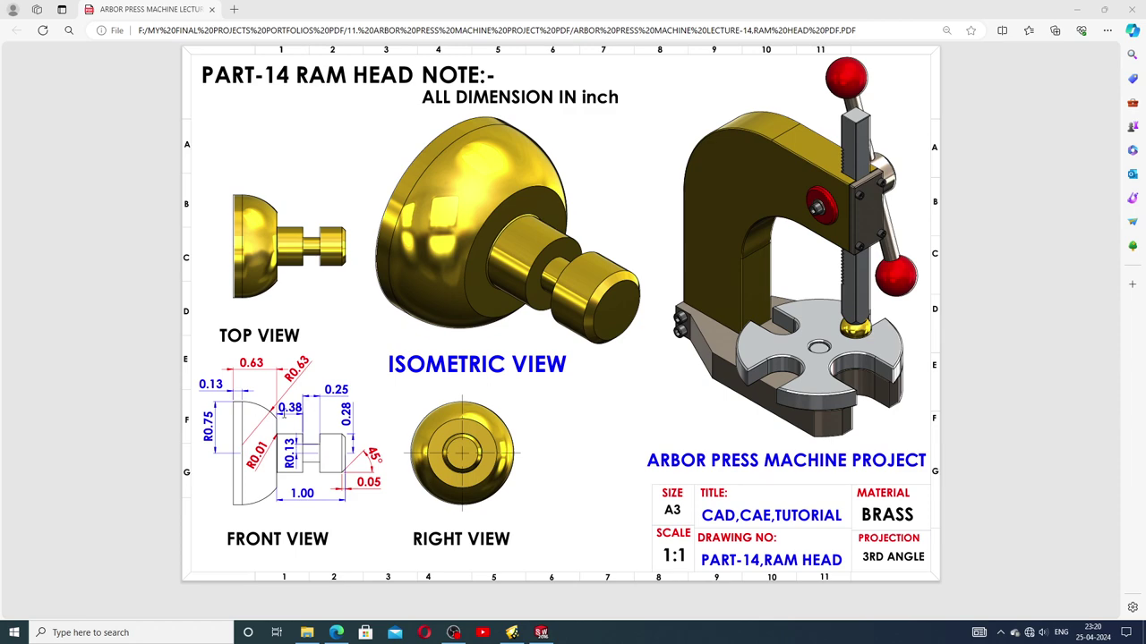
Step: Switch from the Edge PDF to the finished ram head model in SOLIDWORKS
click(540, 633)
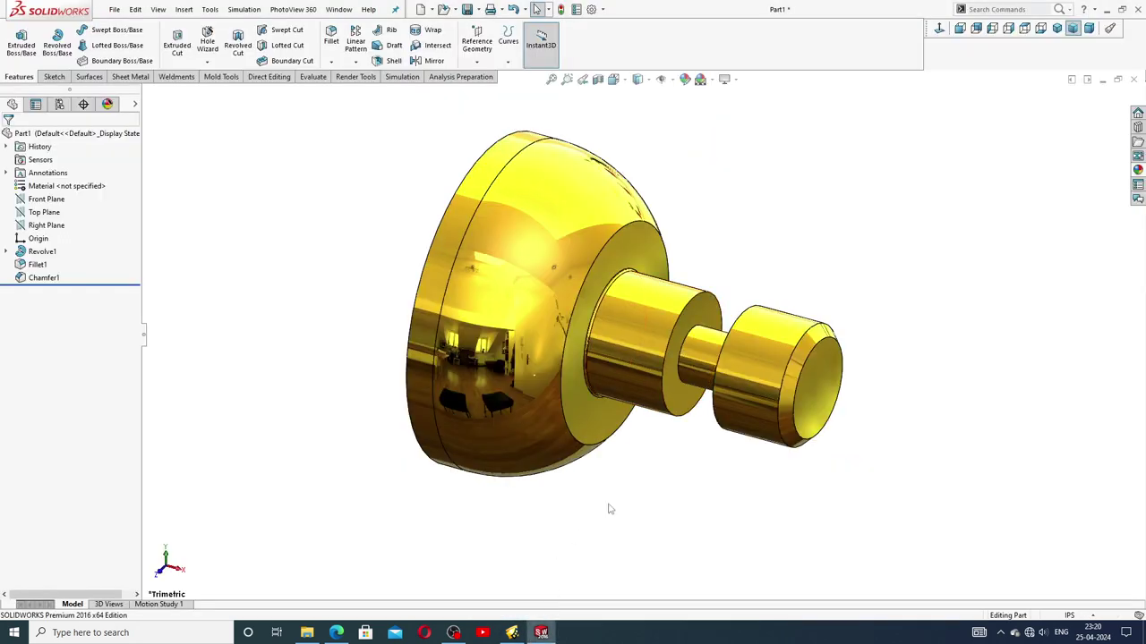
Step: Inspect the finished ram head in isometric, trimetric and dimetric orientations, orbiting around it
click(1056, 28)
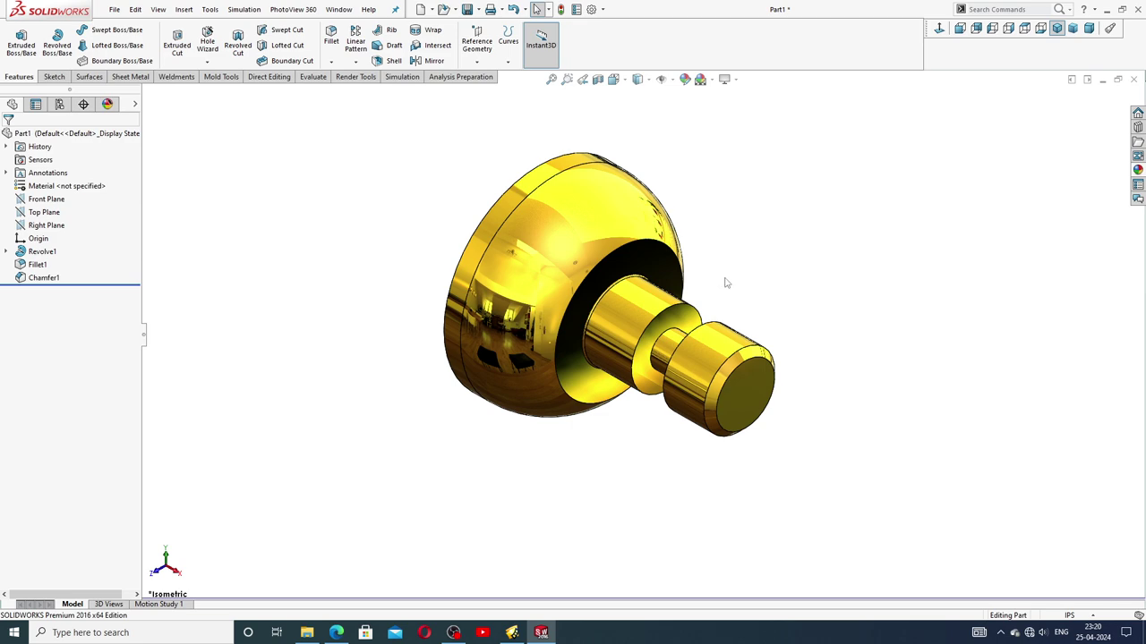
mouse_move(765, 309)
middle_down()
mouse_move(782, 215)
mouse_move(853, 225)
mouse_move(738, 234)
mouse_move(708, 292)
mouse_move(749, 225)
mouse_move(594, 194)
mouse_move(708, 277)
mouse_move(726, 244)
mouse_move(688, 309)
middle_up()
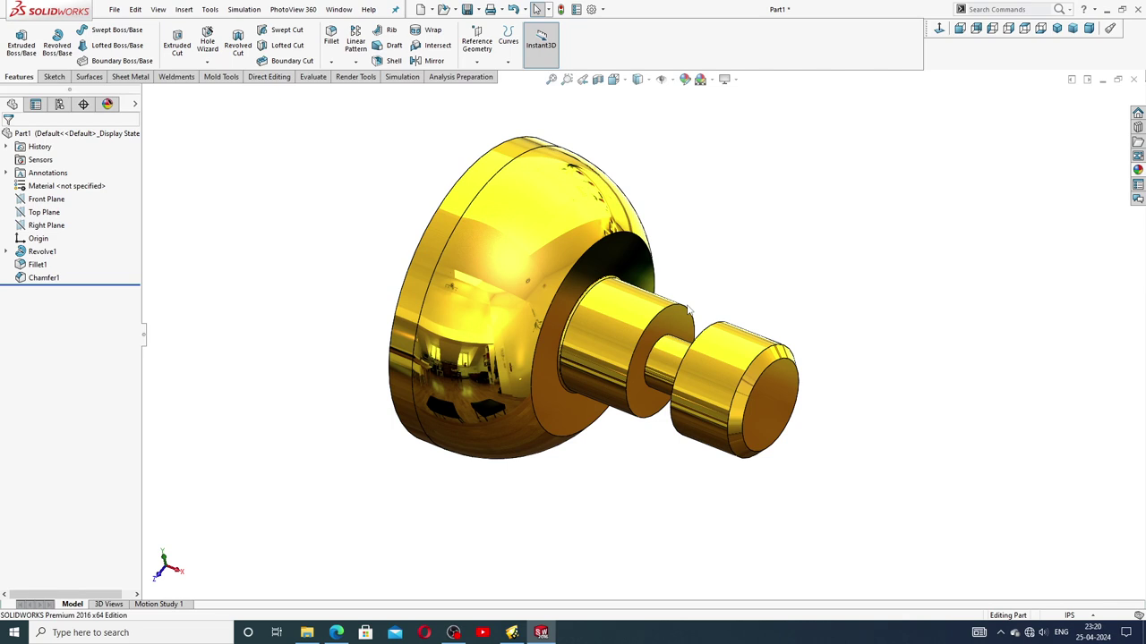
middle_drag(606, 289, 629, 363)
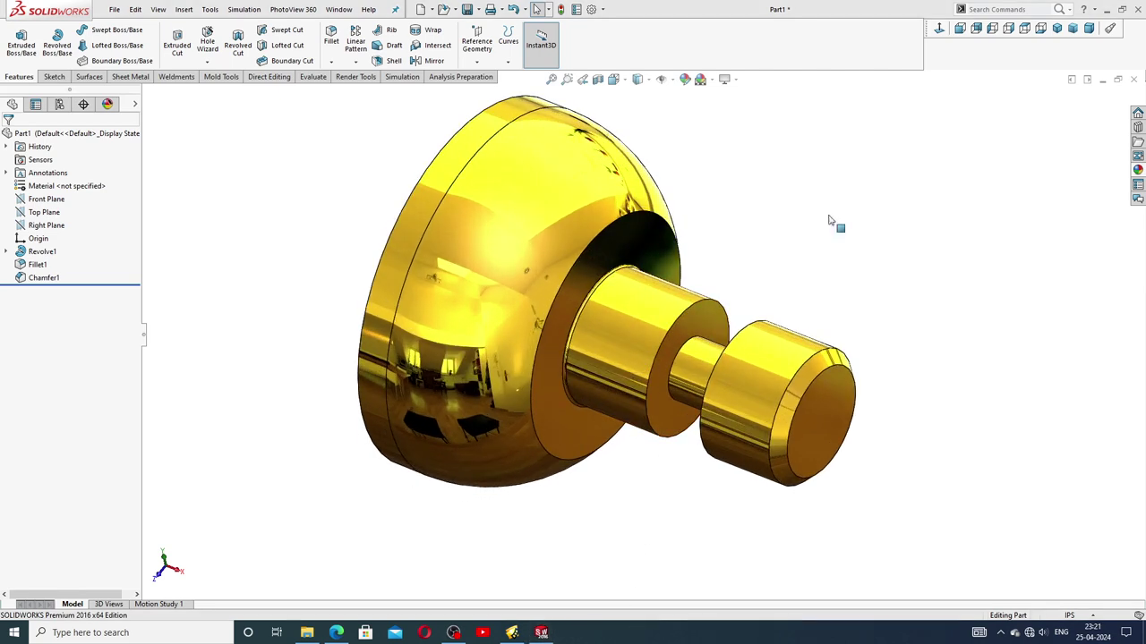
click(1072, 28)
click(1088, 28)
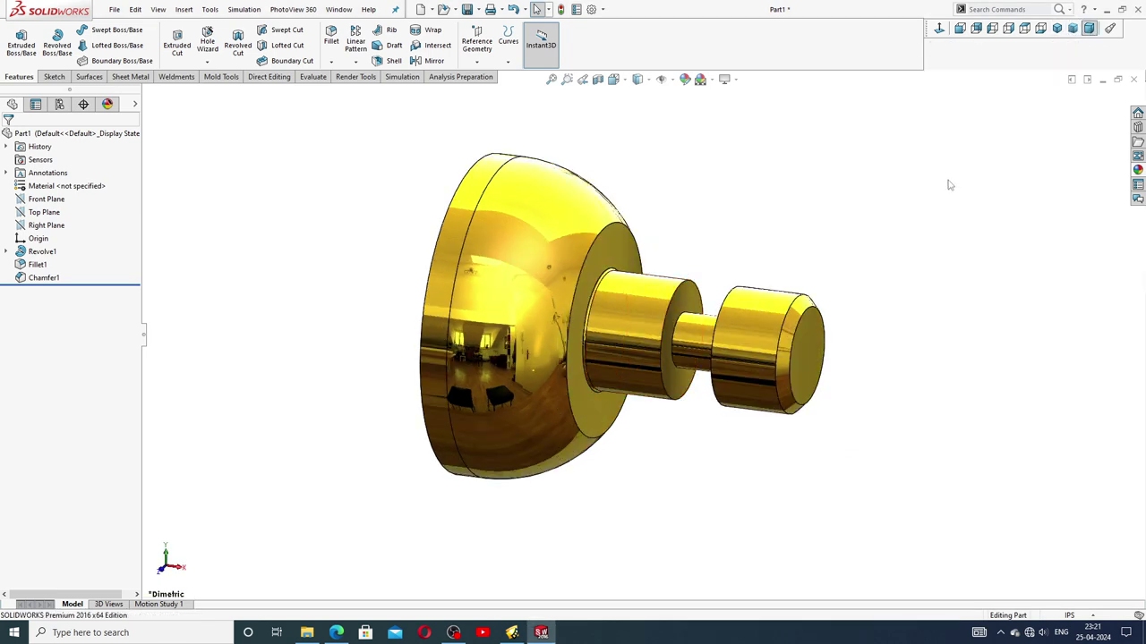
Step: Check the front, back, left, top and bottom views, return to isometric, and close the part
click(960, 28)
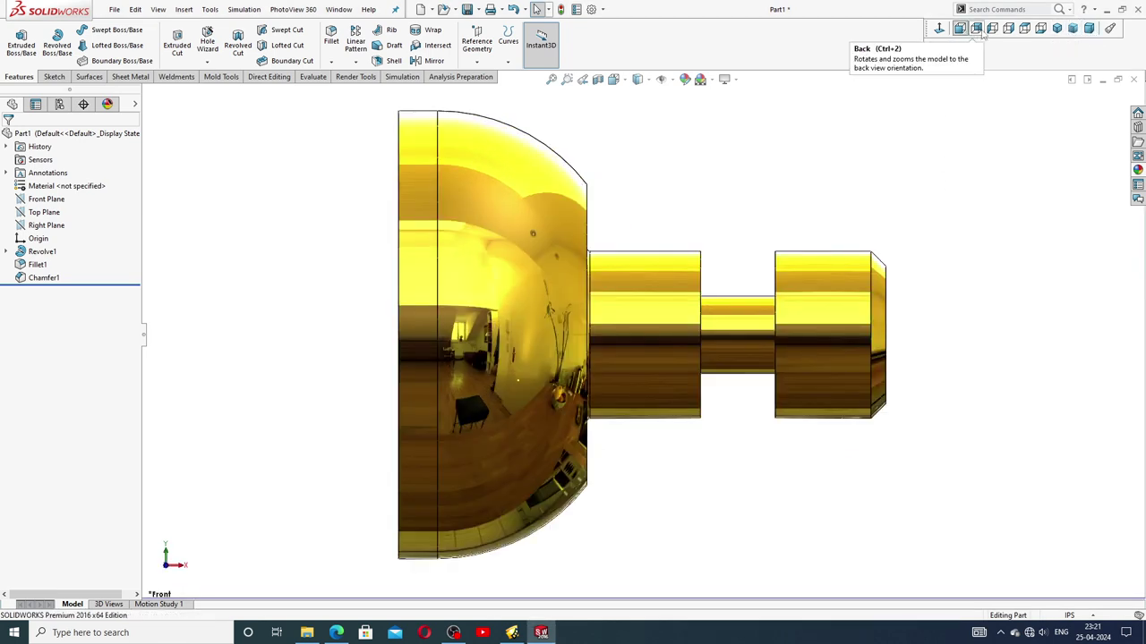
click(975, 28)
click(994, 29)
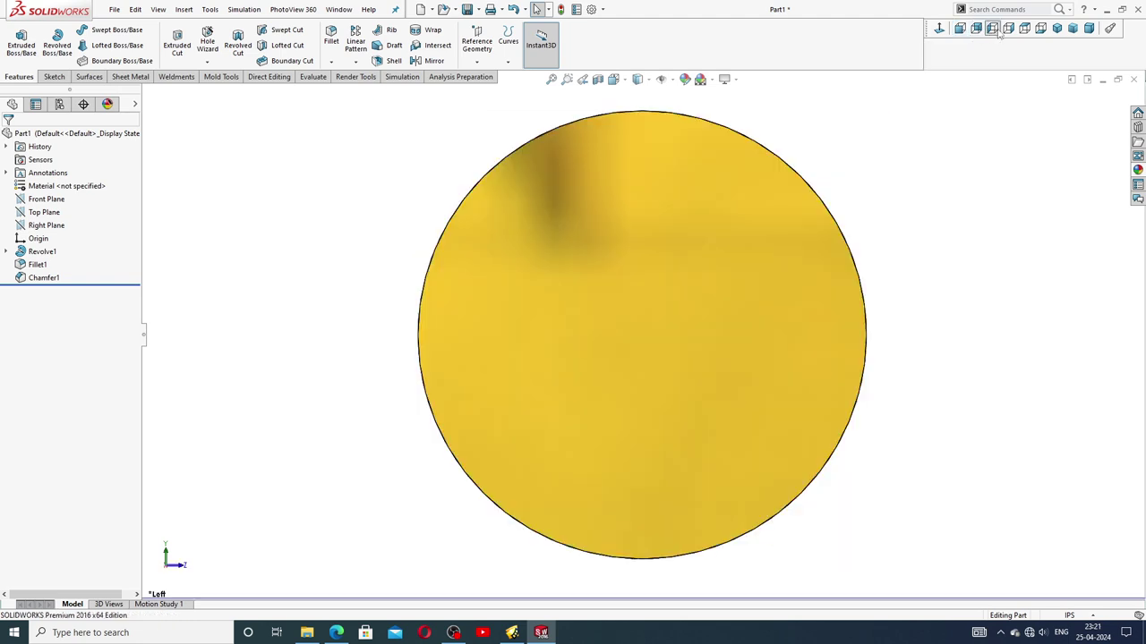
click(1025, 30)
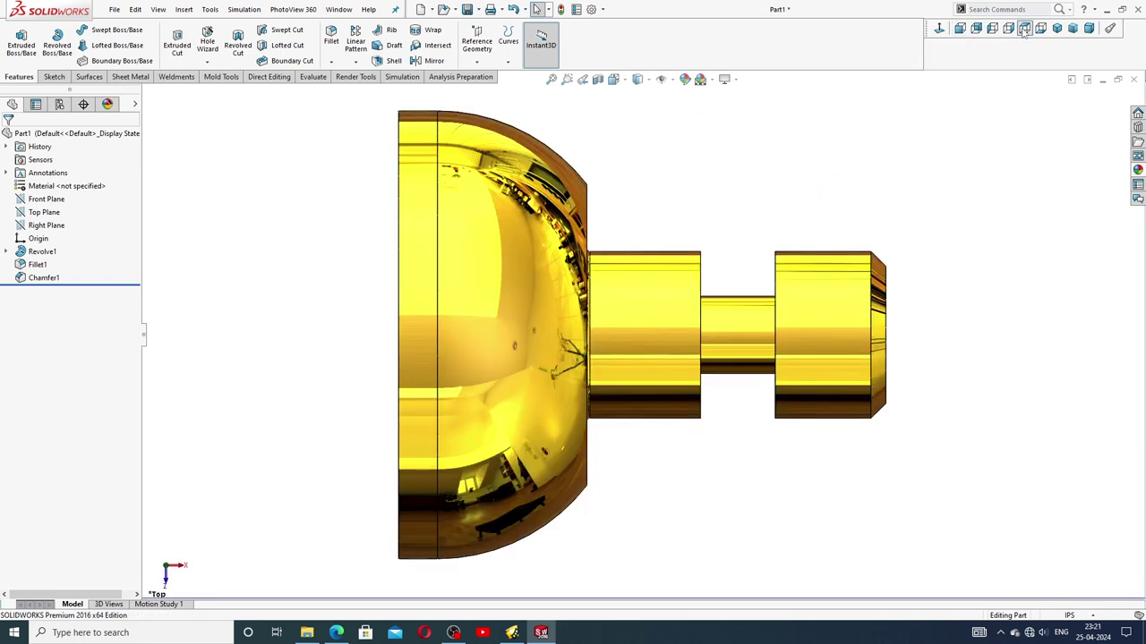
click(1041, 29)
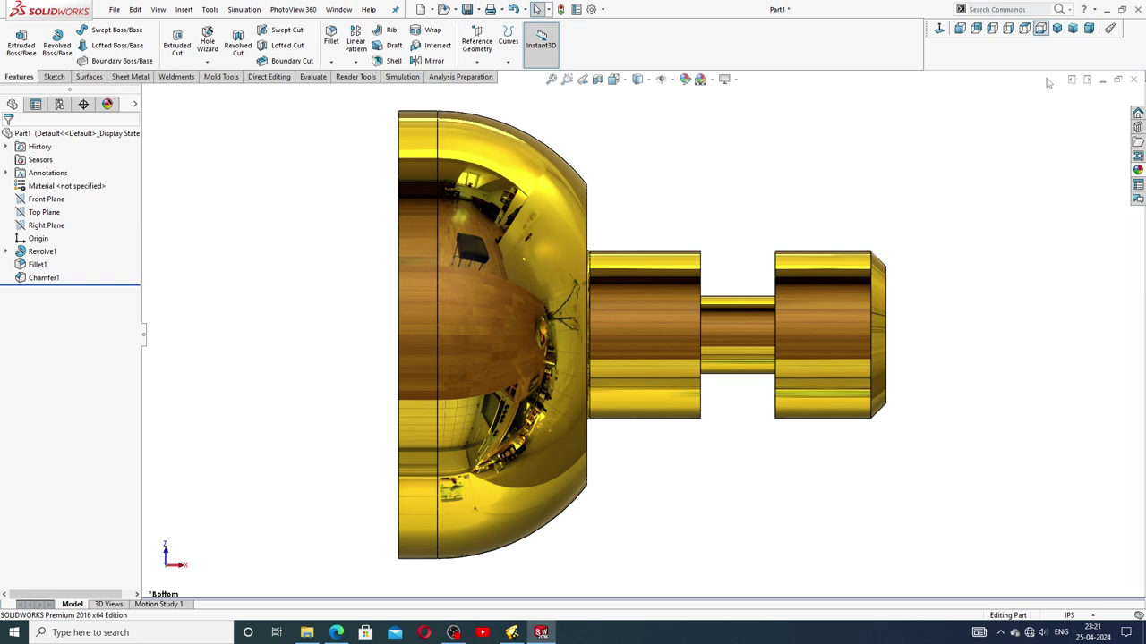
click(1057, 28)
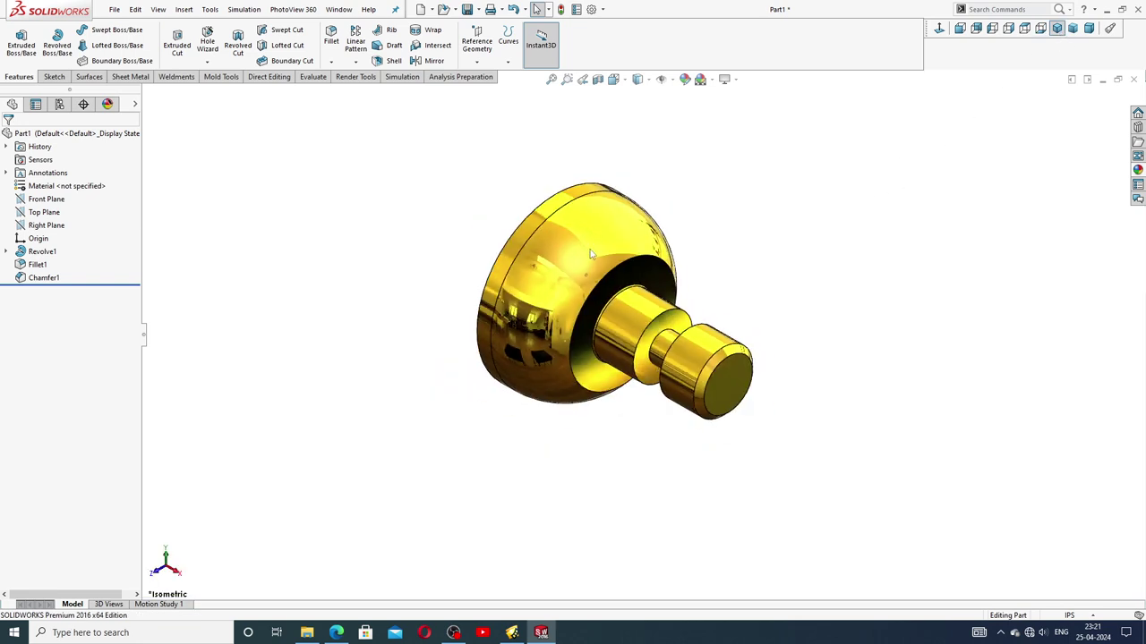
scroll(590, 254, down, 2)
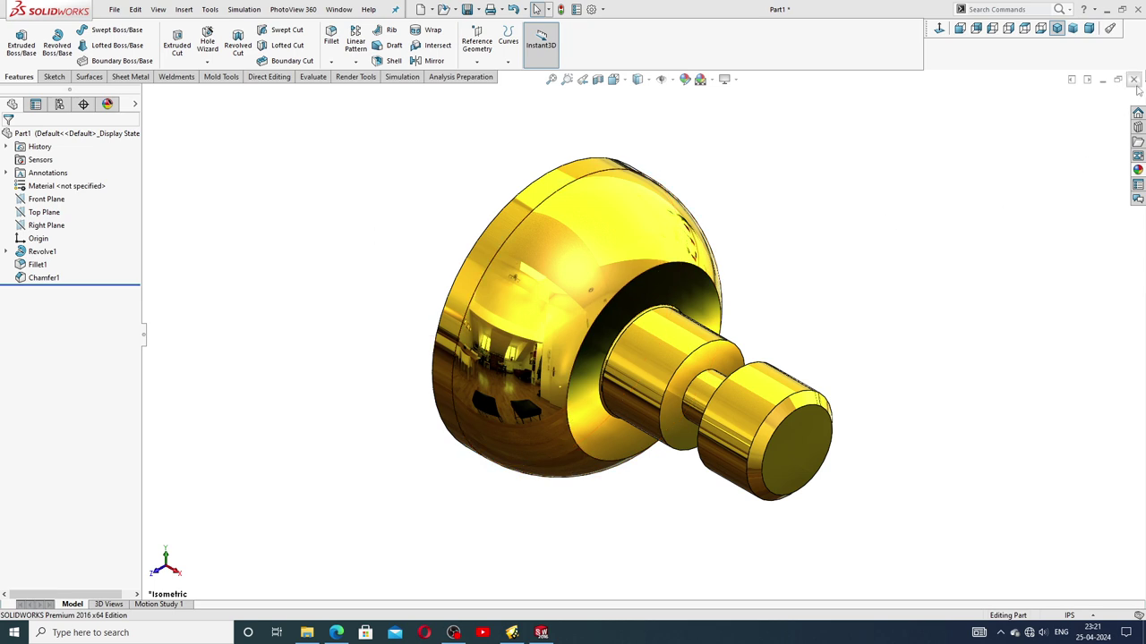
click(1134, 80)
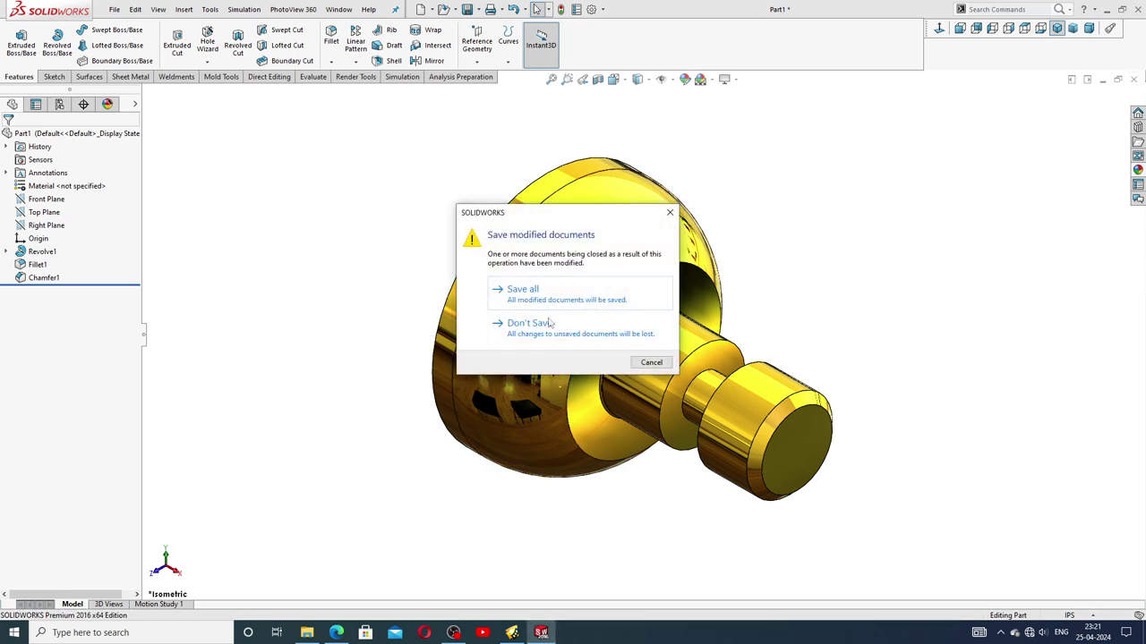
Step: Discard changes to the old part, create a new part and apply the Plain White scene
click(547, 324)
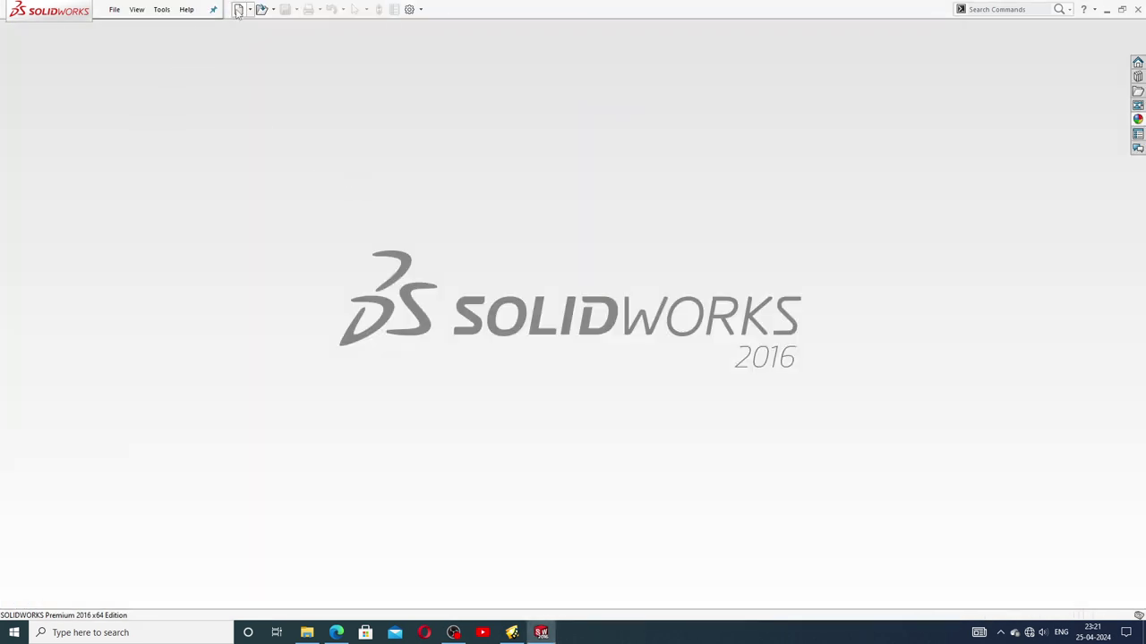
click(238, 9)
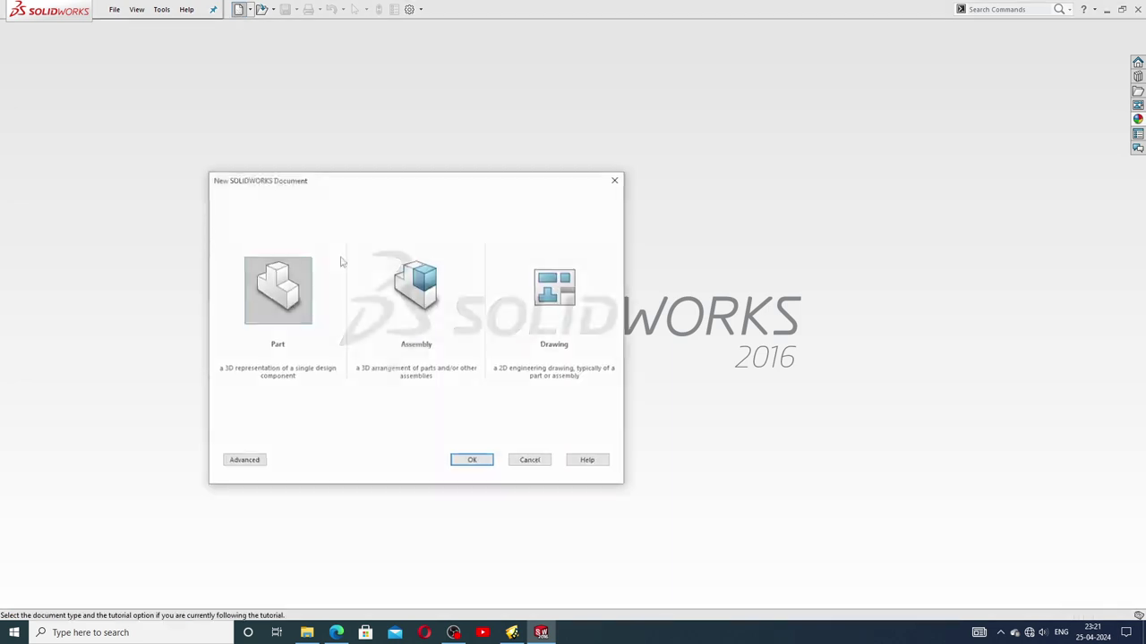
click(459, 457)
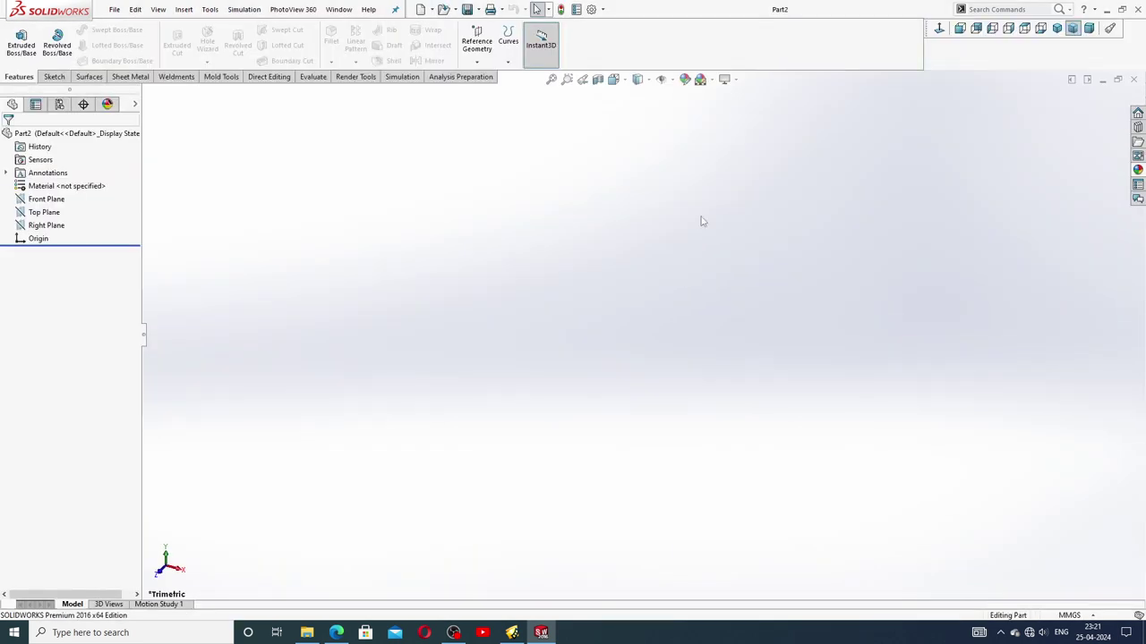
click(710, 79)
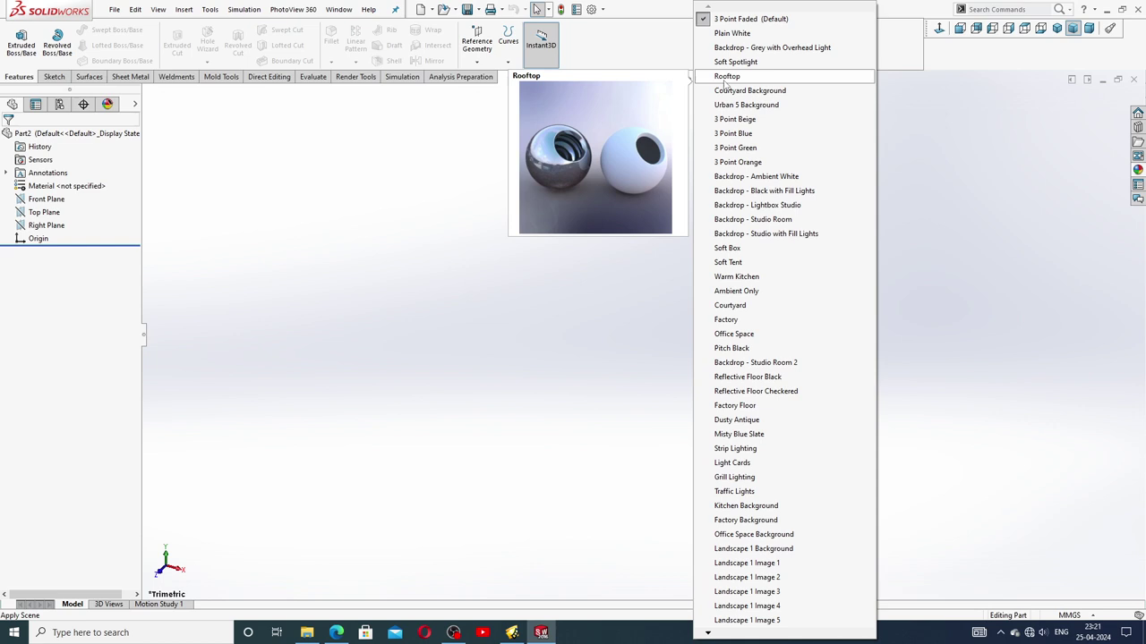
click(739, 34)
Step: Raise the document's shaded and wireframe image quality sliders to maximum
click(590, 9)
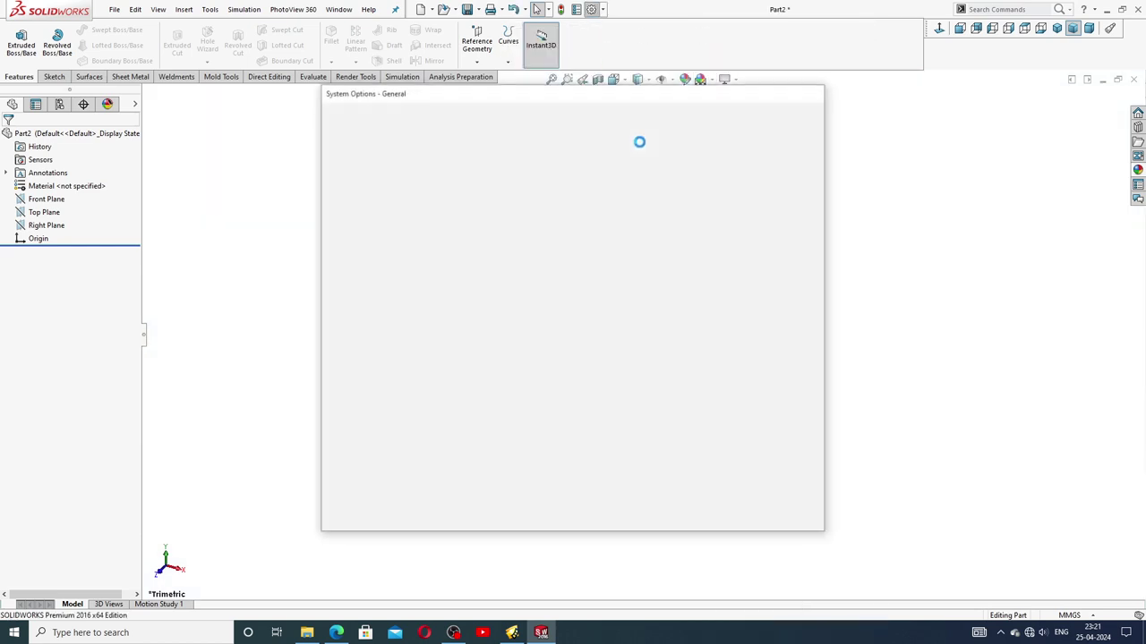
click(419, 115)
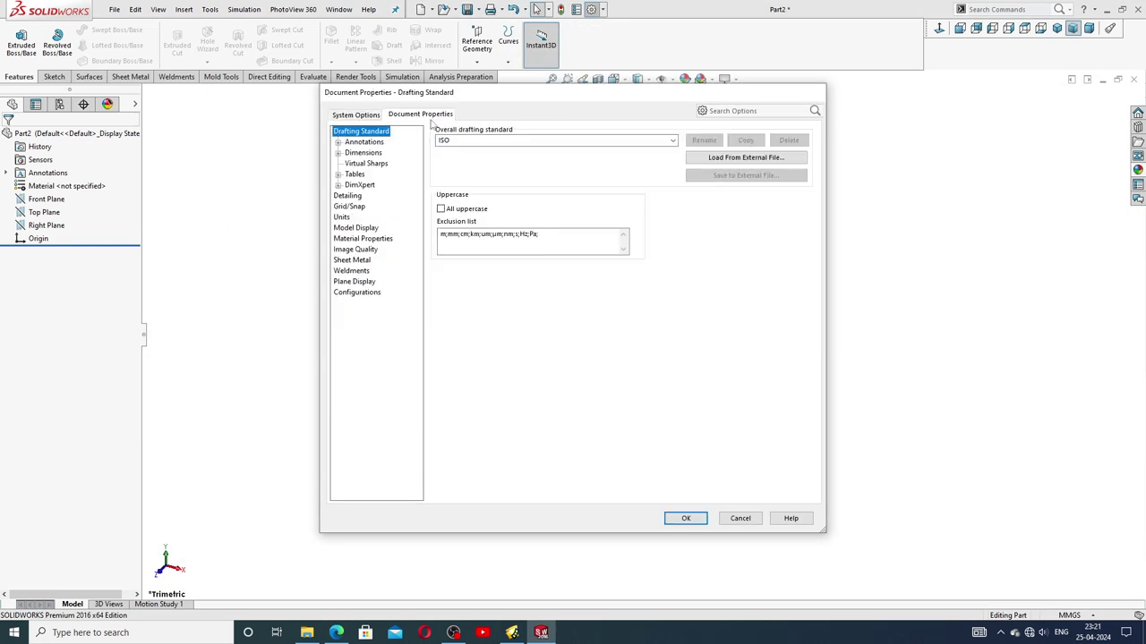
click(360, 251)
drag(535, 149, 658, 149)
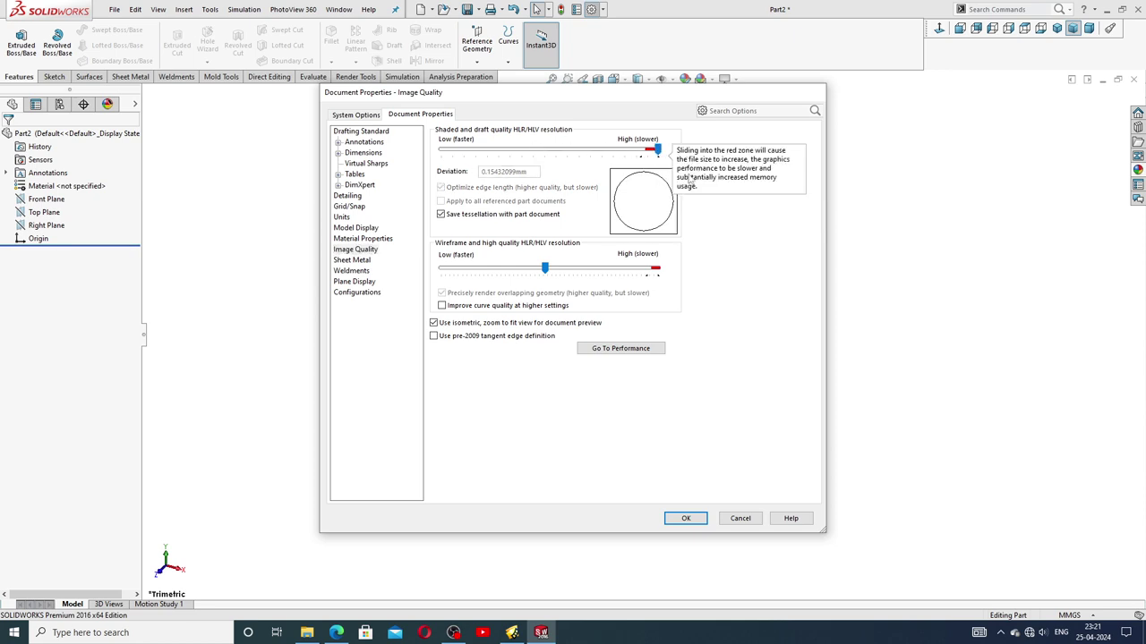
drag(544, 267, 657, 268)
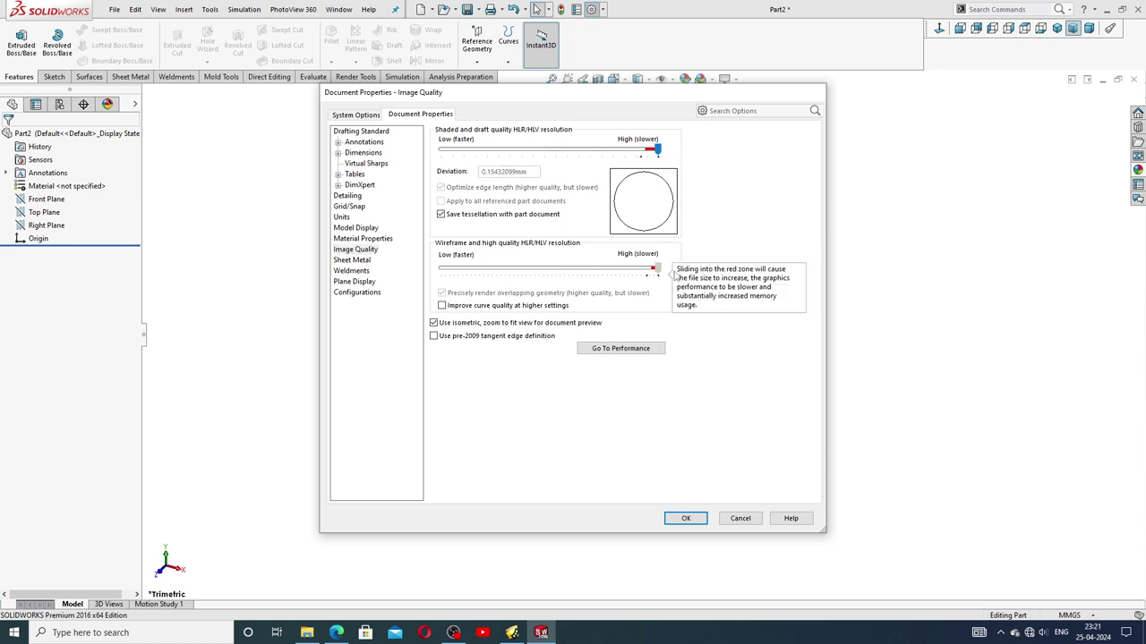
click(686, 520)
Step: Set the part's unit system to IPS, then bring up the ram head drawing PDF
click(1069, 615)
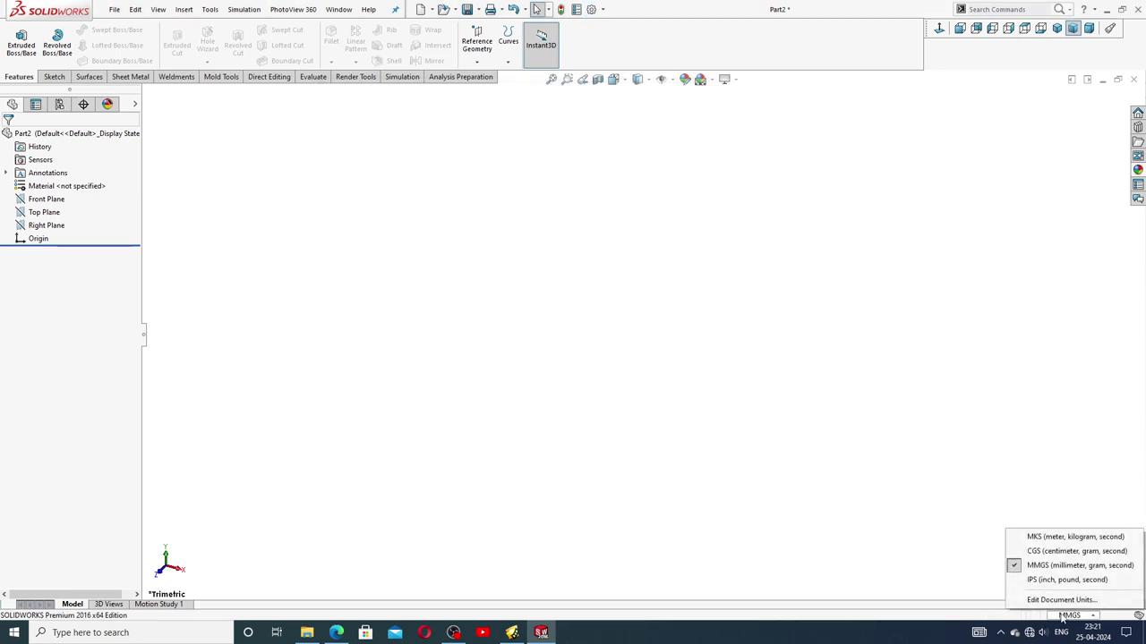
click(1054, 580)
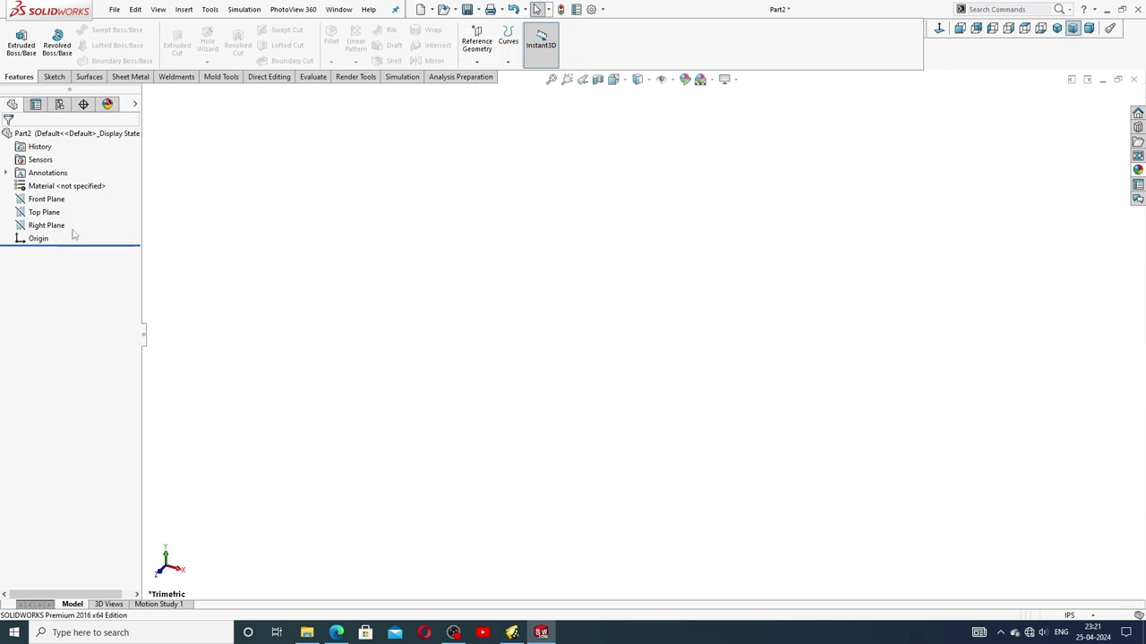
click(335, 633)
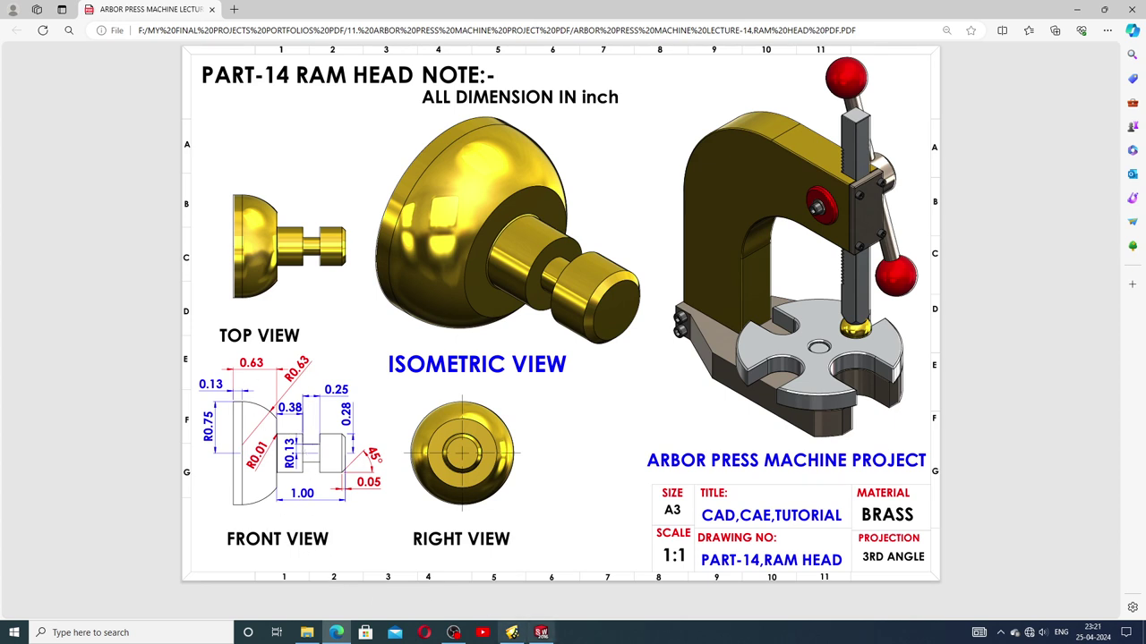
Step: Return from the drawing PDF to the empty Part2 in SOLIDWORKS
click(541, 633)
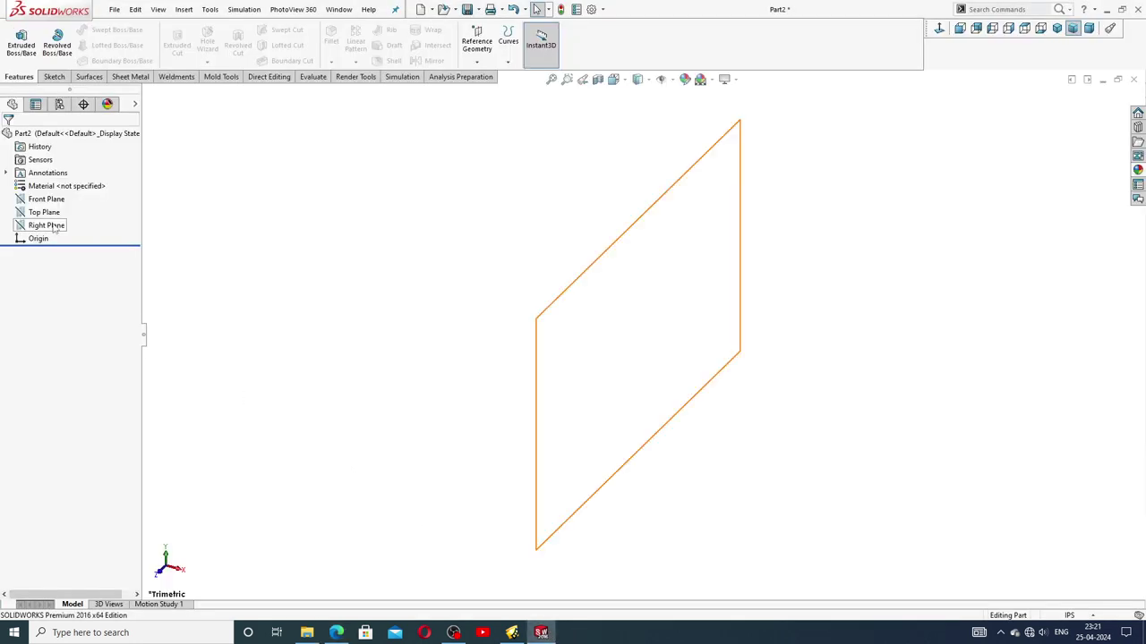
Step: Sketch on the Front Plane from the origin: vertical edge, flat top, dome arc and shoulder line
click(46, 199)
click(58, 189)
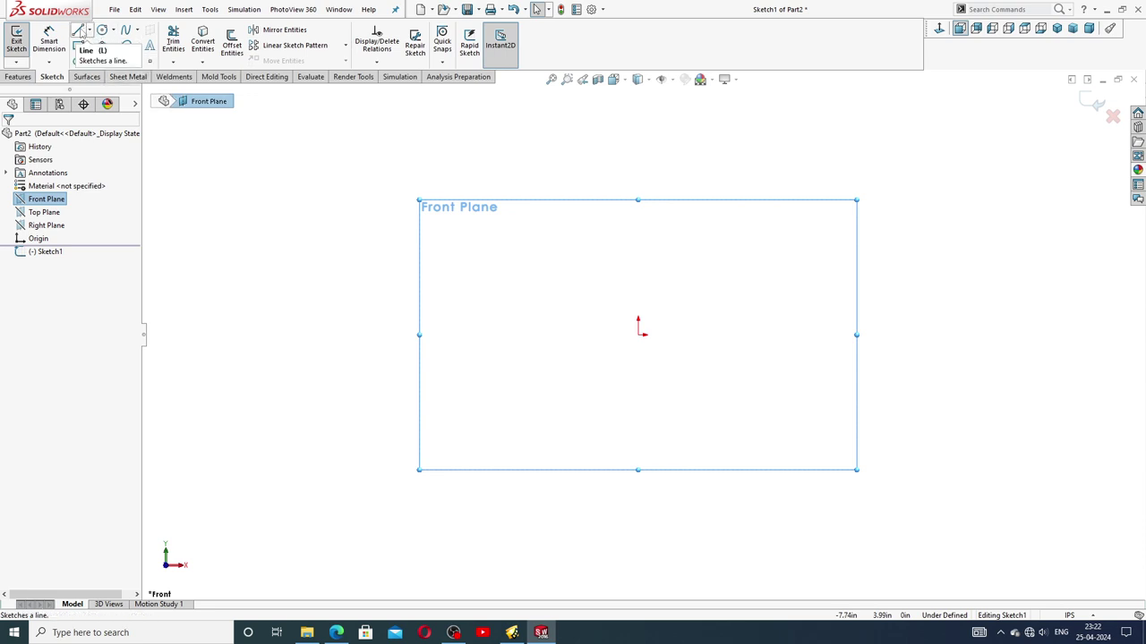
click(79, 31)
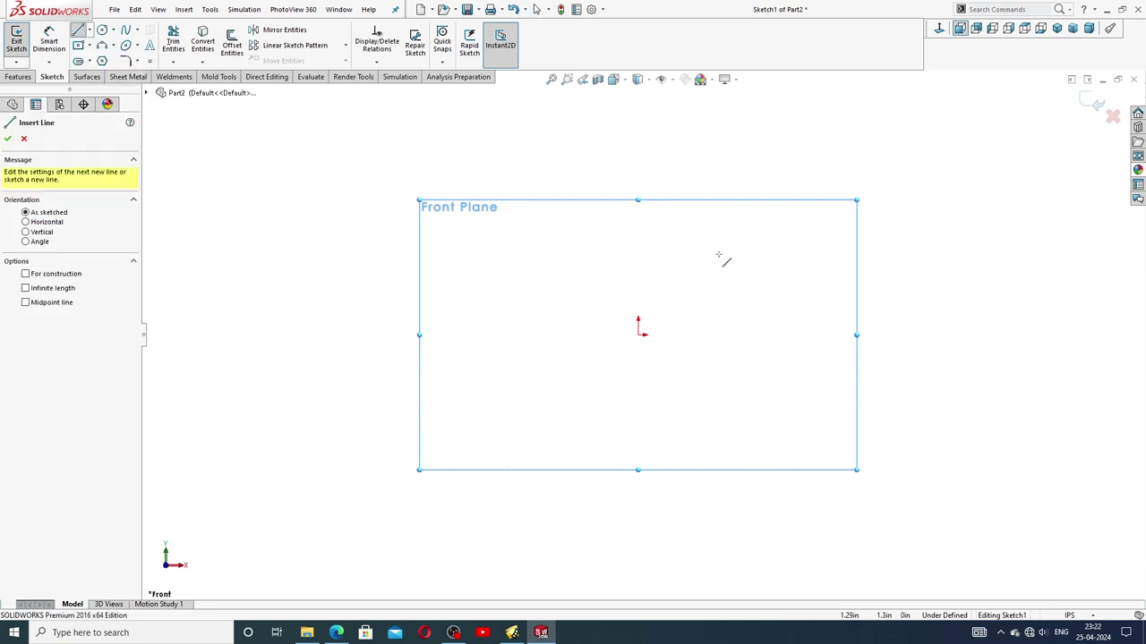
click(639, 331)
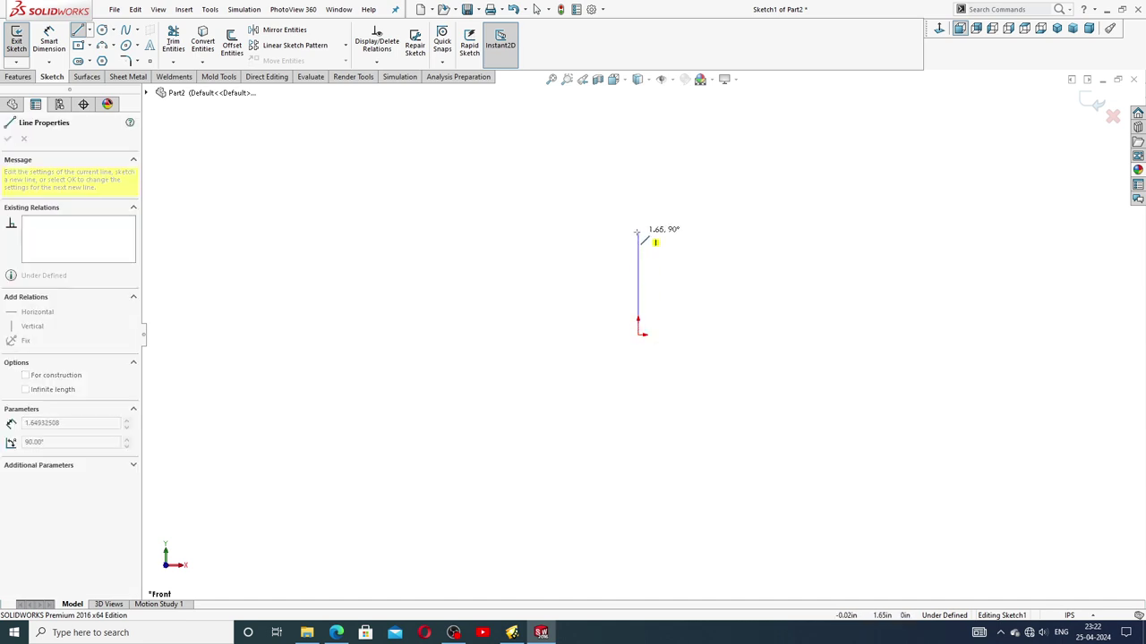
click(638, 226)
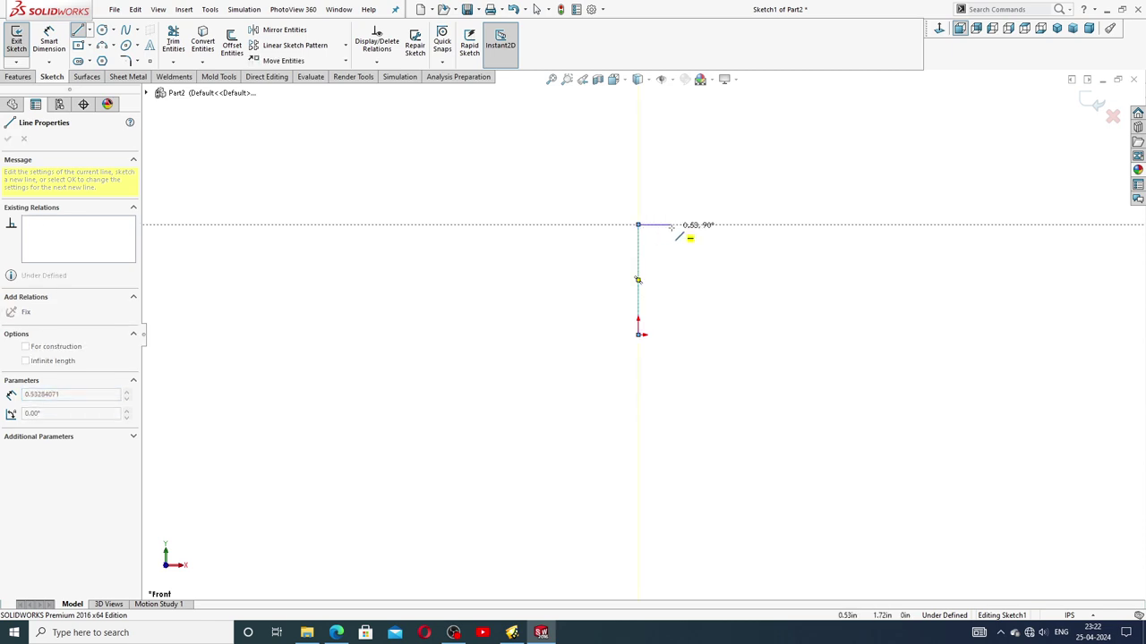
click(672, 225)
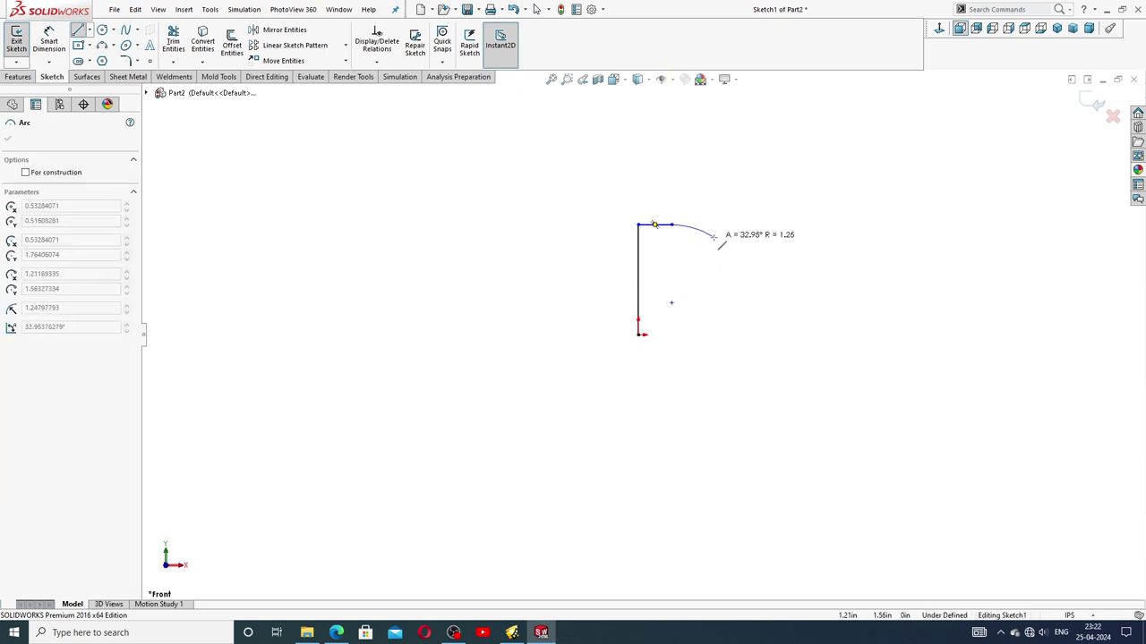
click(707, 242)
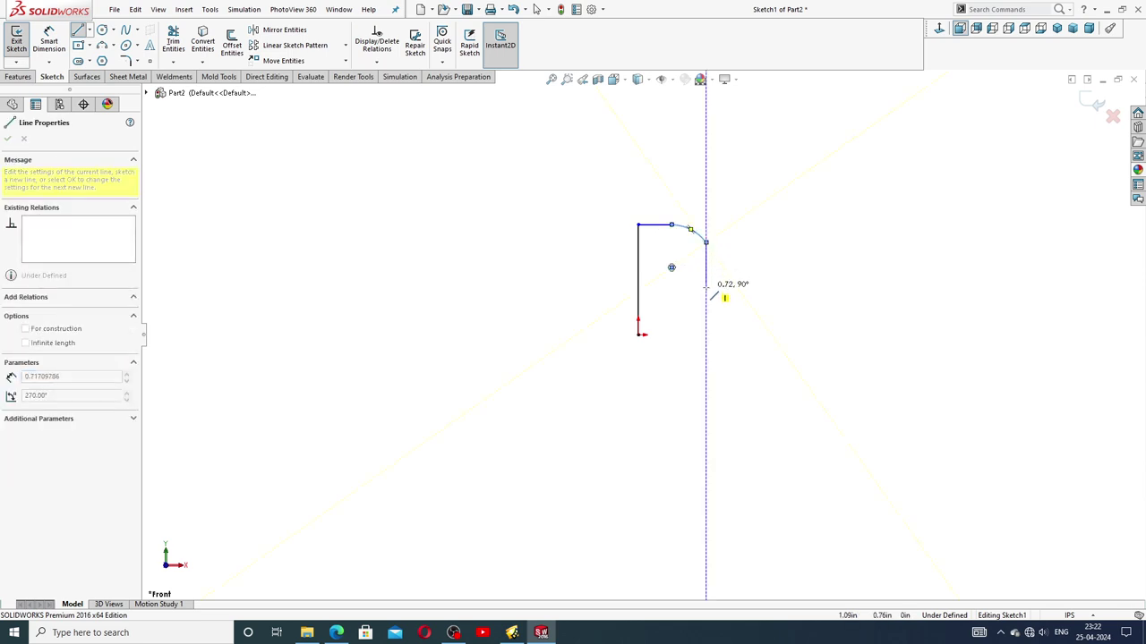
click(707, 286)
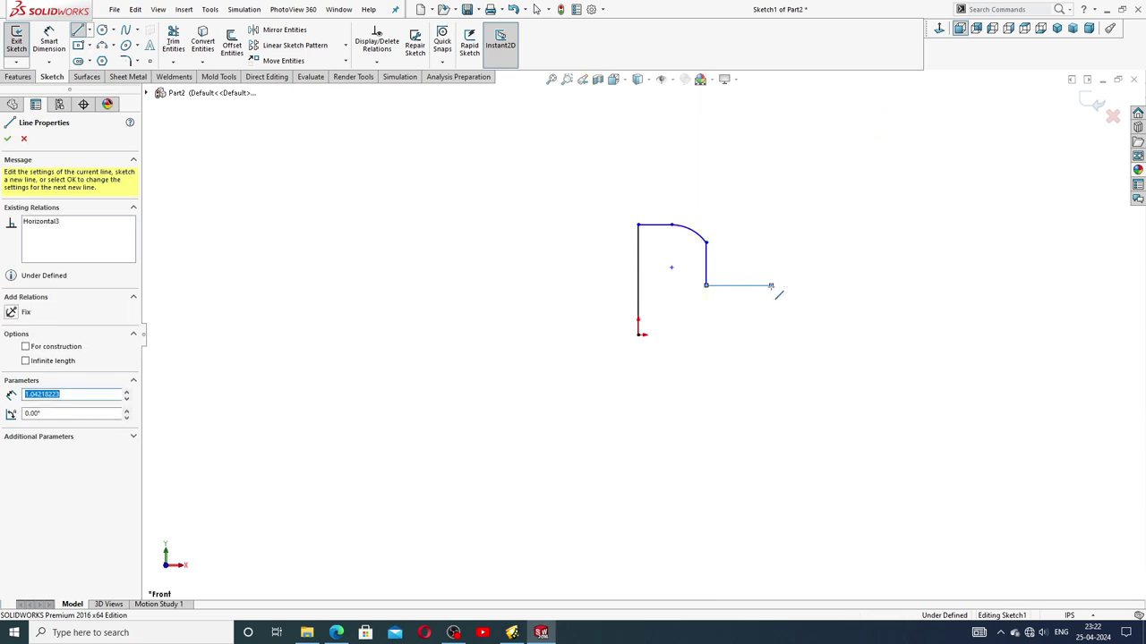
click(770, 285)
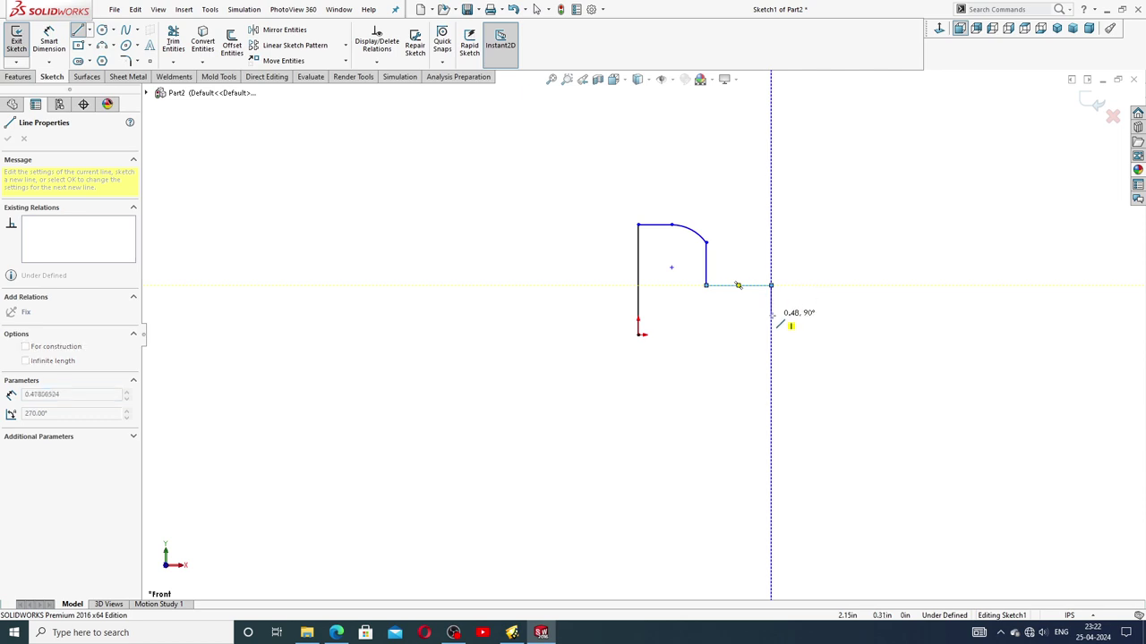
Step: Draw the groove and shaft end, closing the profile back at the origin
click(850, 318)
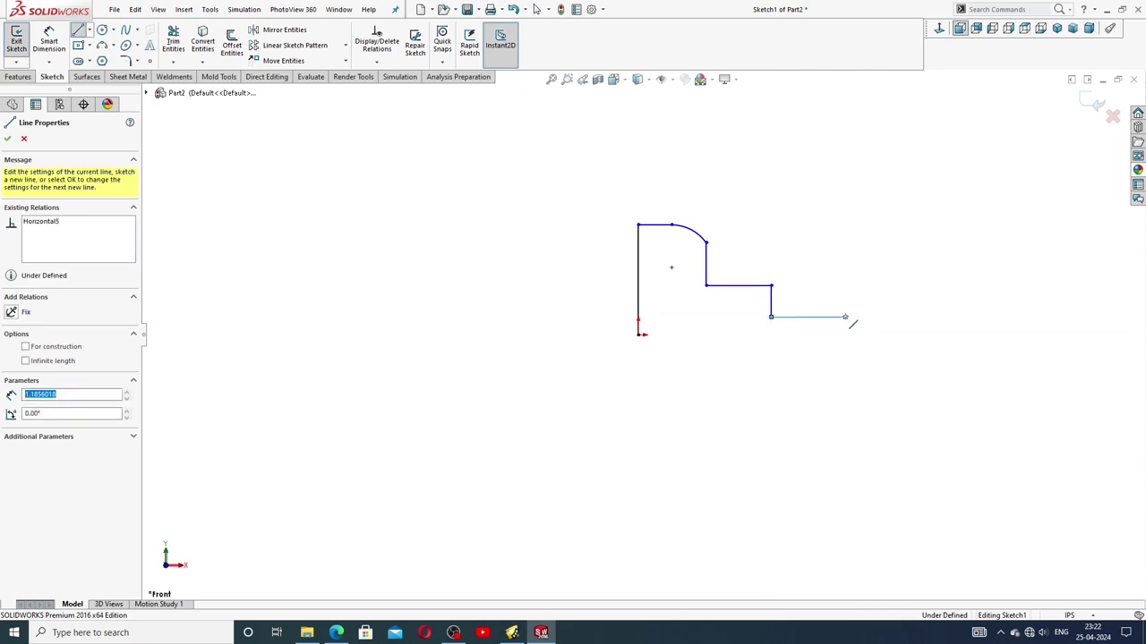
click(845, 317)
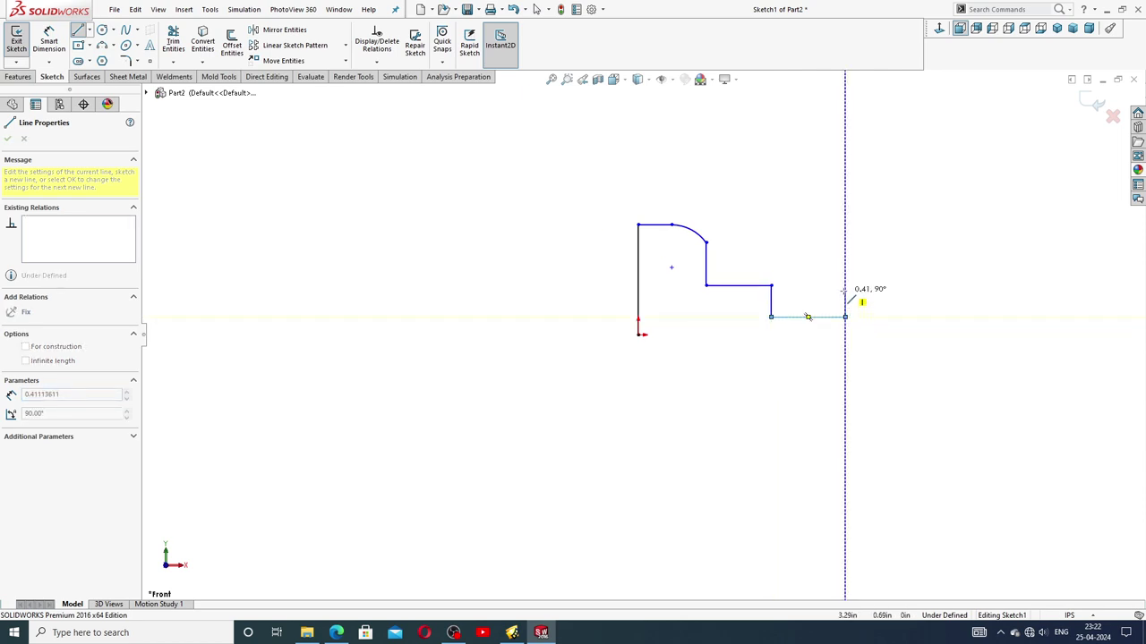
double_click(847, 287)
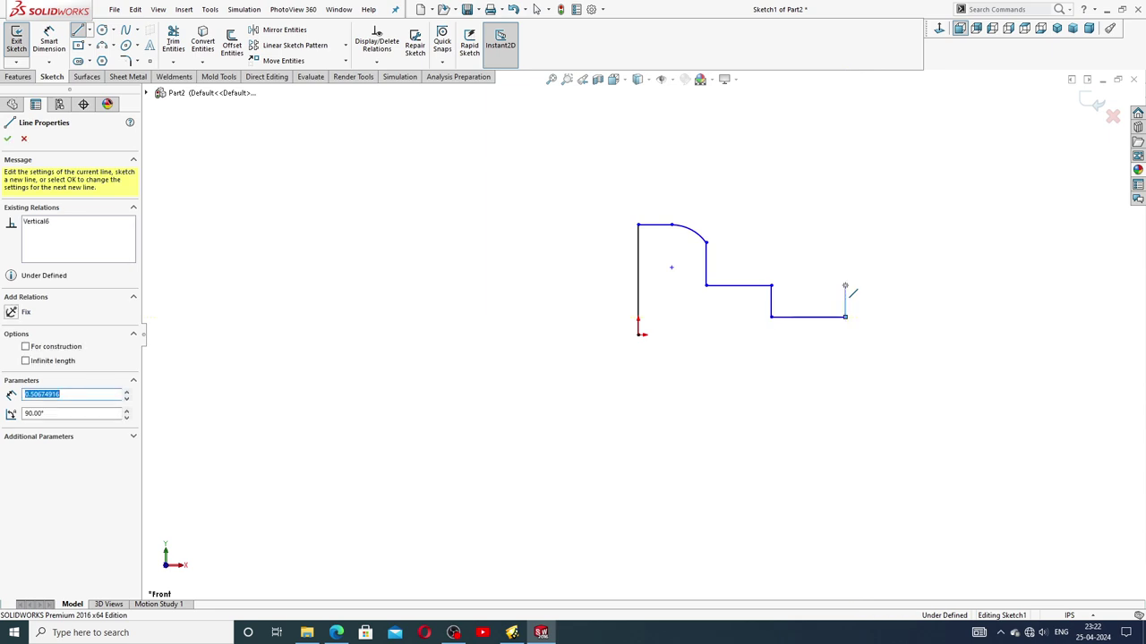
click(921, 286)
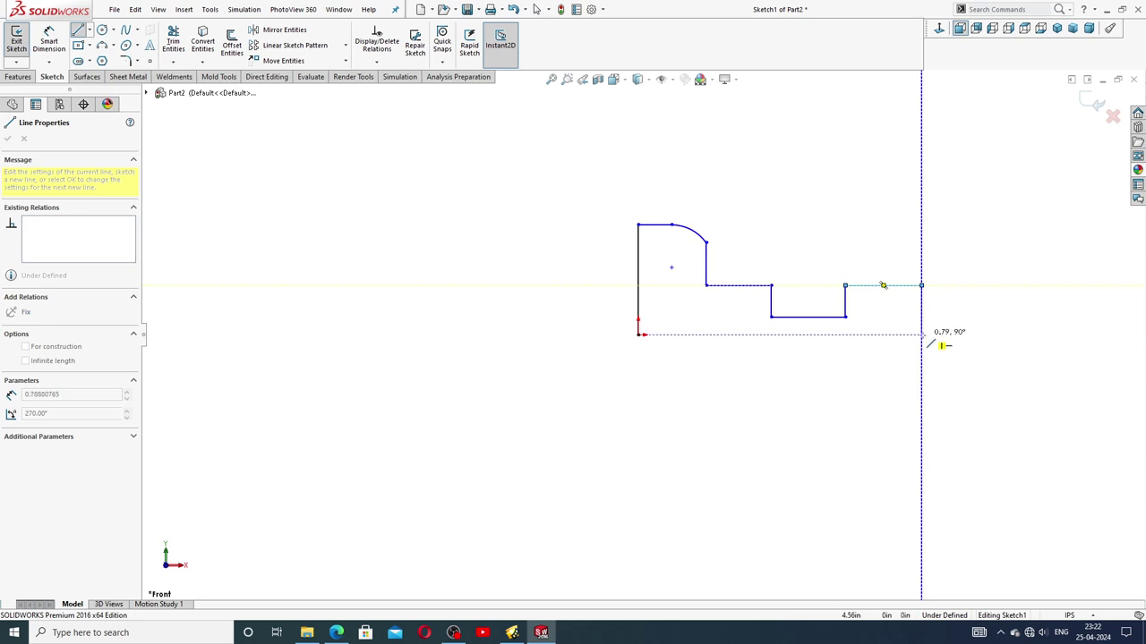
click(921, 334)
click(638, 334)
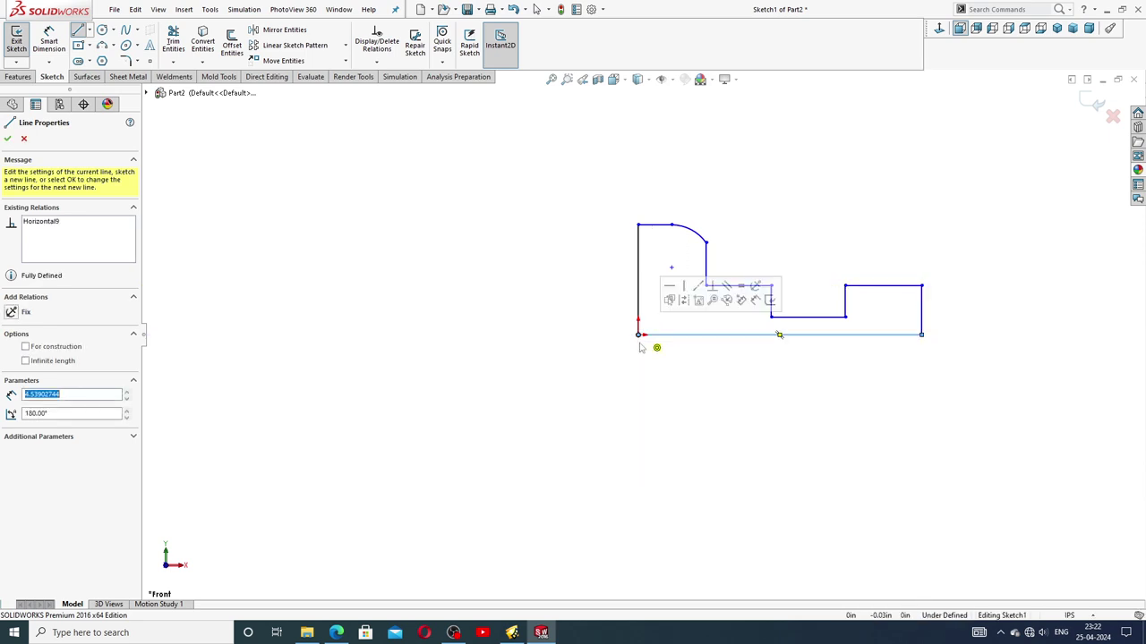
right_click(683, 384)
click(711, 392)
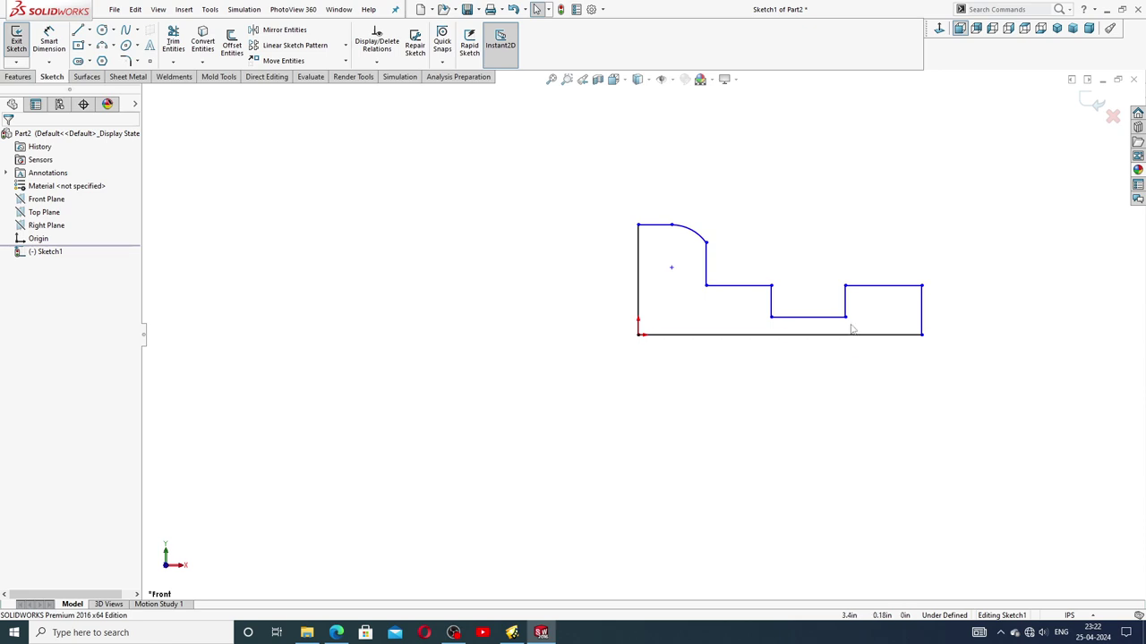
Step: Raise the groove bottom line to make it shallower, then compare against the drawing PDF
scroll(851, 327, down, 2)
click(775, 315)
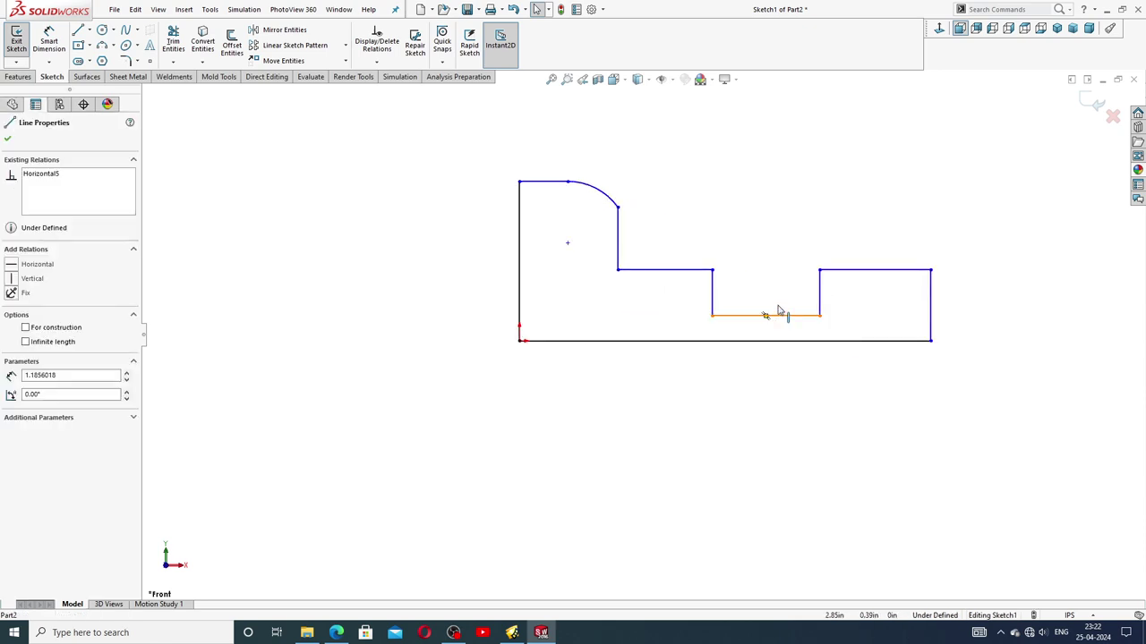
drag(775, 315, 777, 302)
click(767, 199)
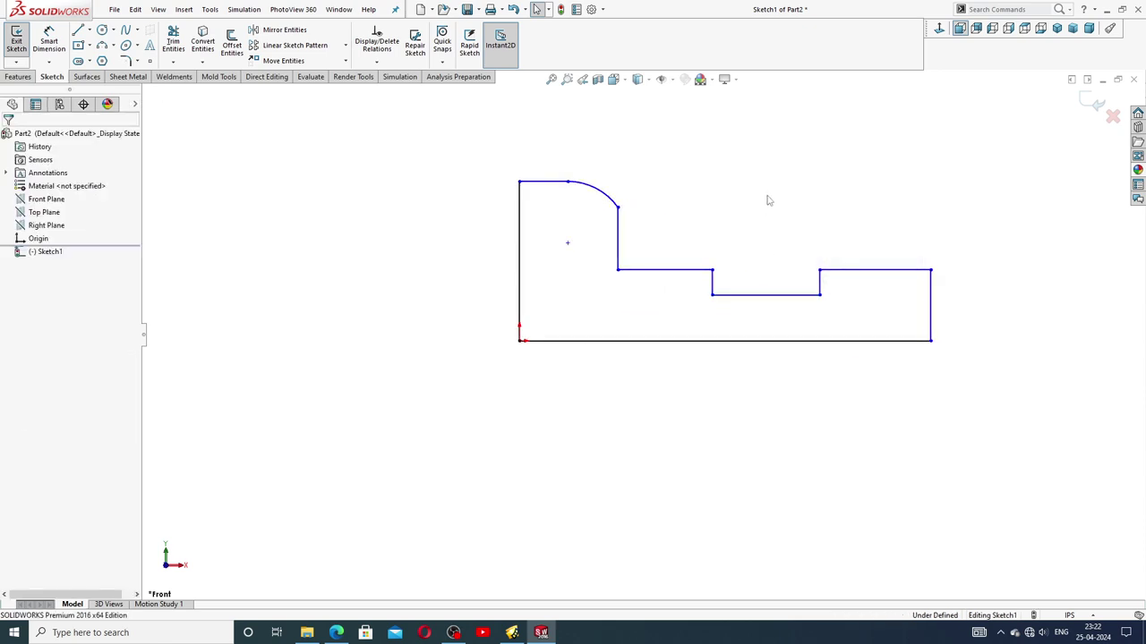
key(z)
scroll(746, 269, down, 1)
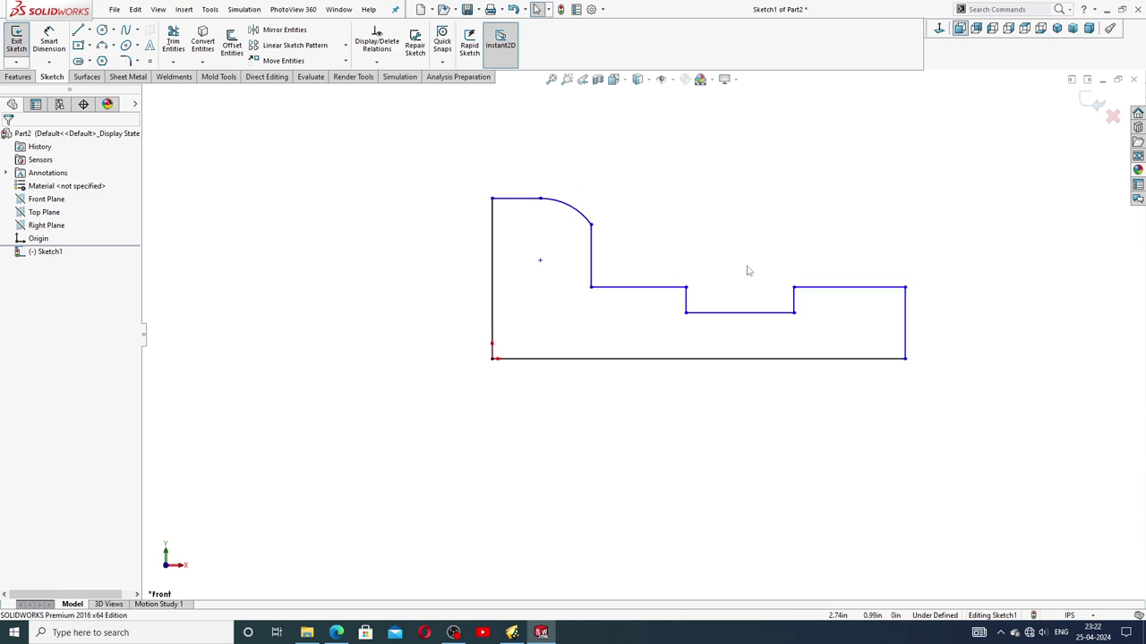
scroll(726, 230, down, 1)
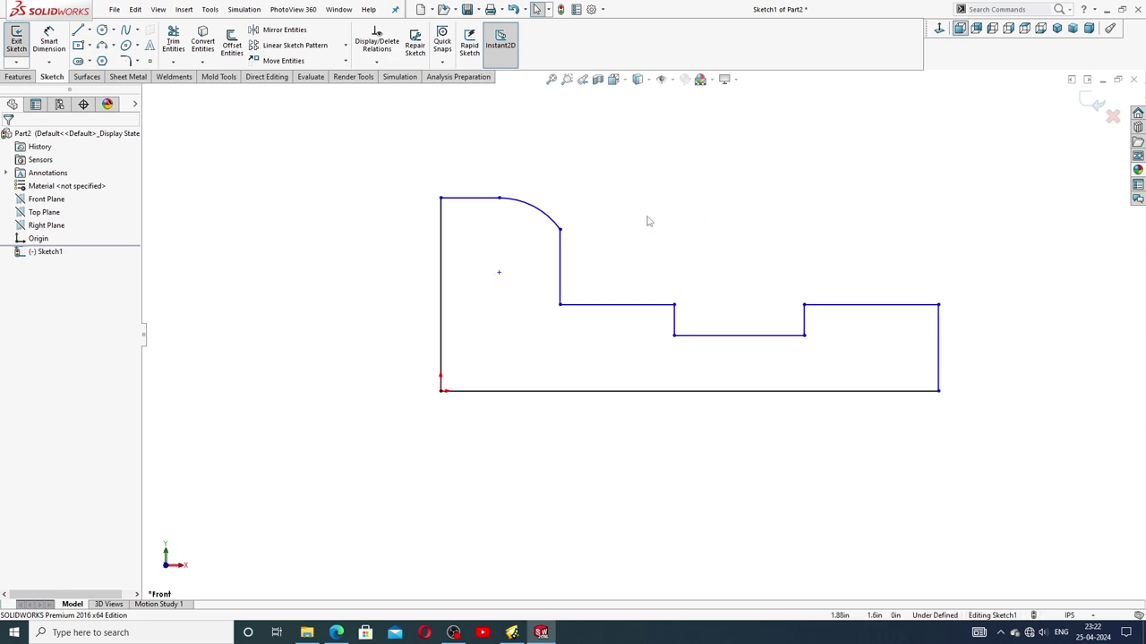
click(49, 40)
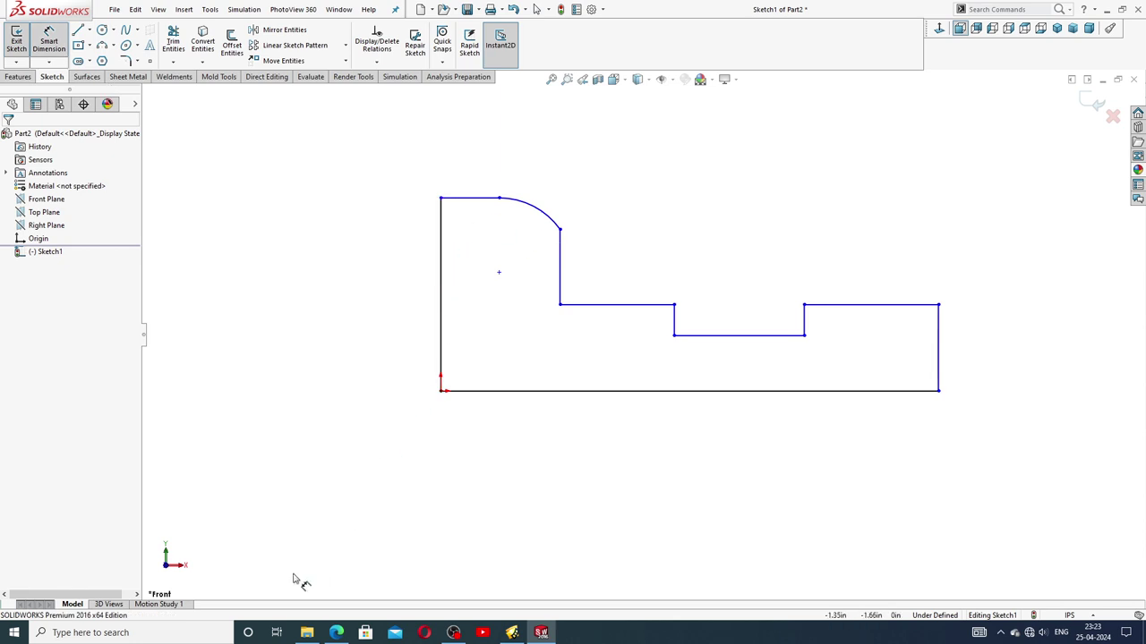
click(335, 633)
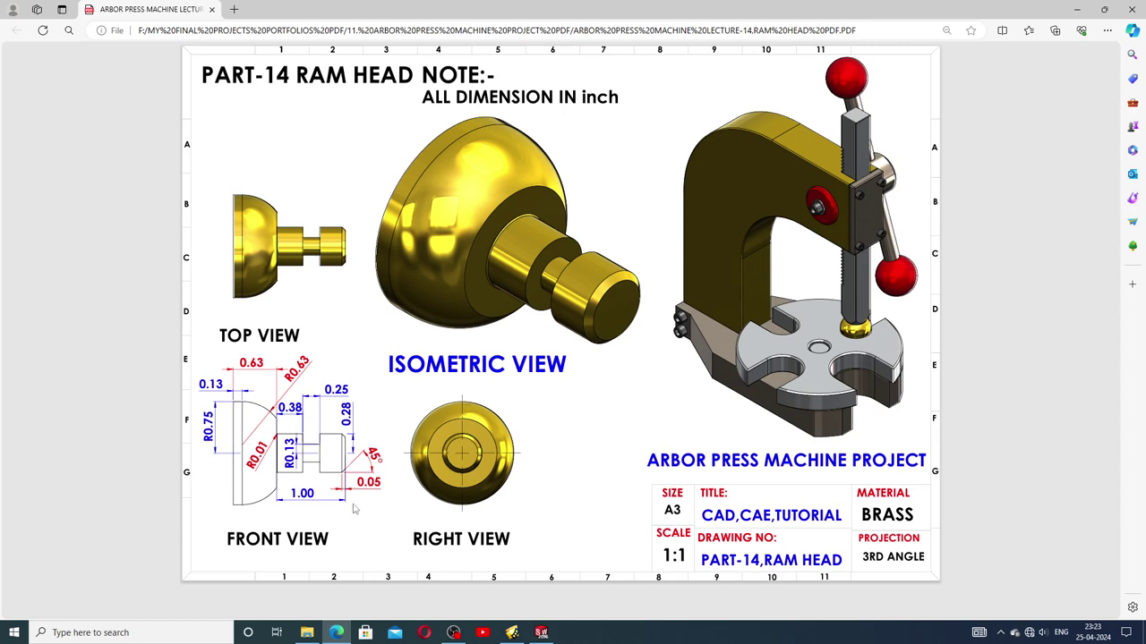
click(540, 633)
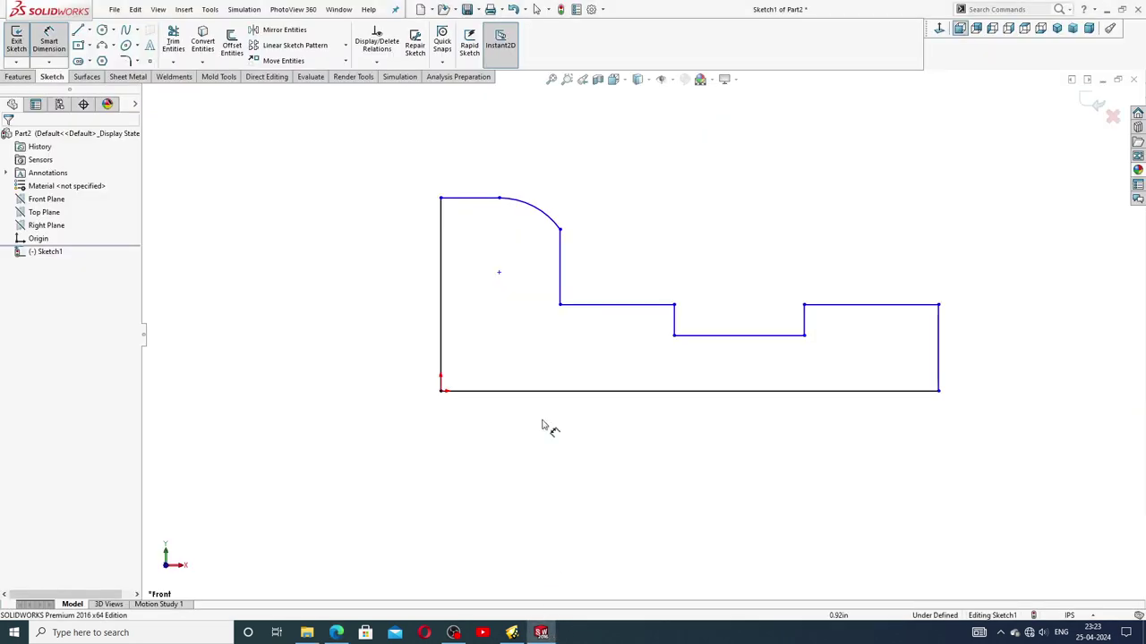
Step: Dimension the head's left edge to 0.75 tall and its overall top width to 0.63
click(439, 279)
click(409, 285)
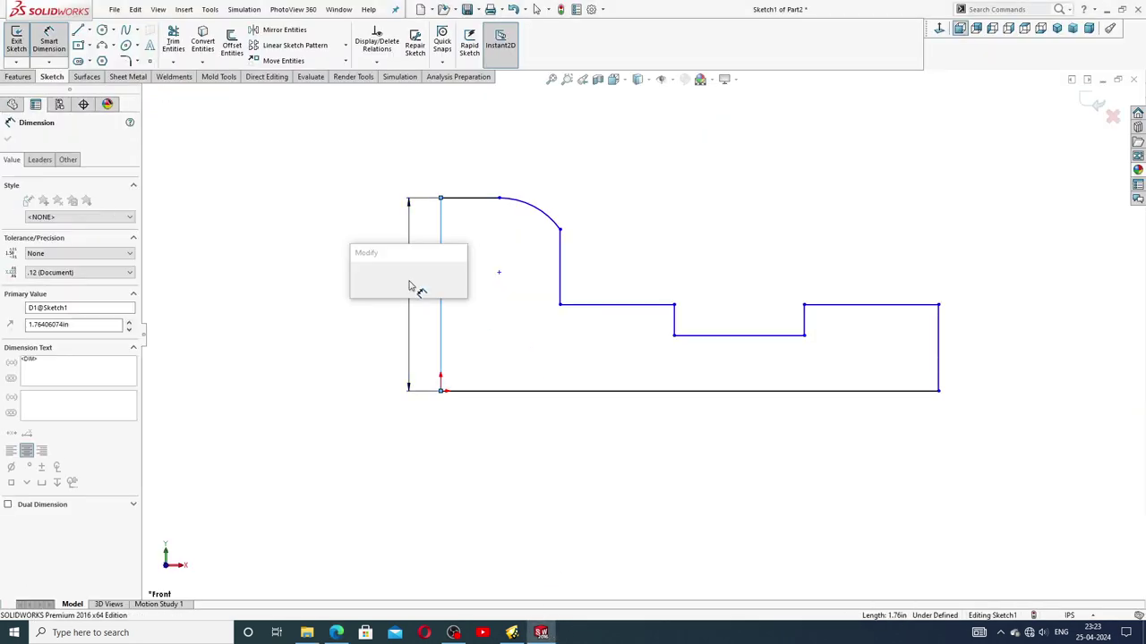
text(1)
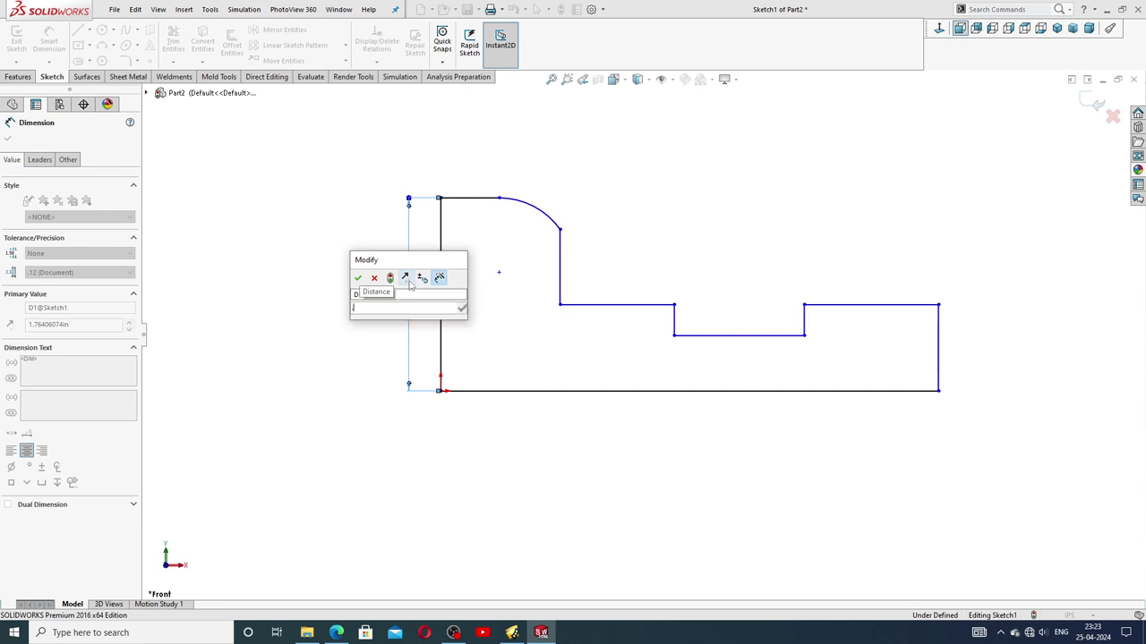
text(75)
key(Return)
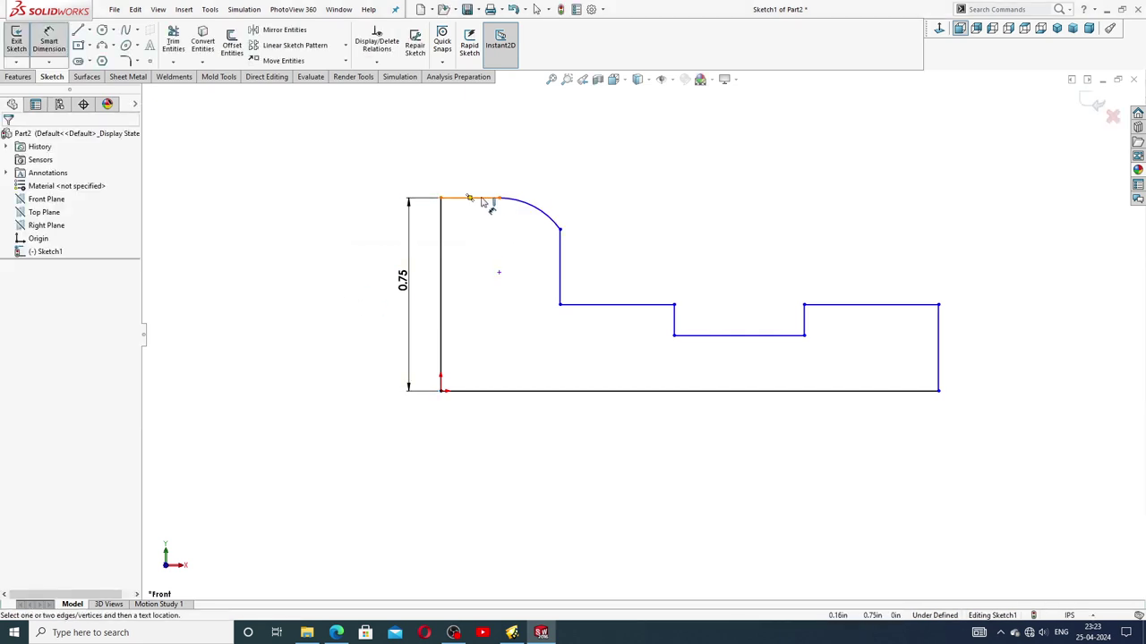
click(440, 198)
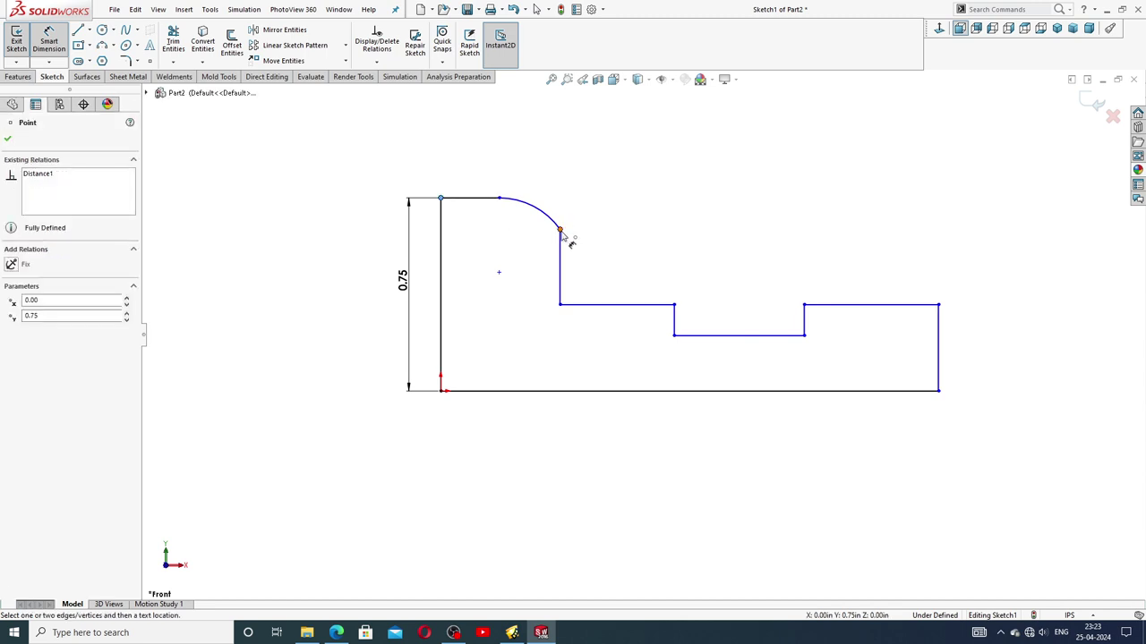
click(560, 229)
click(519, 174)
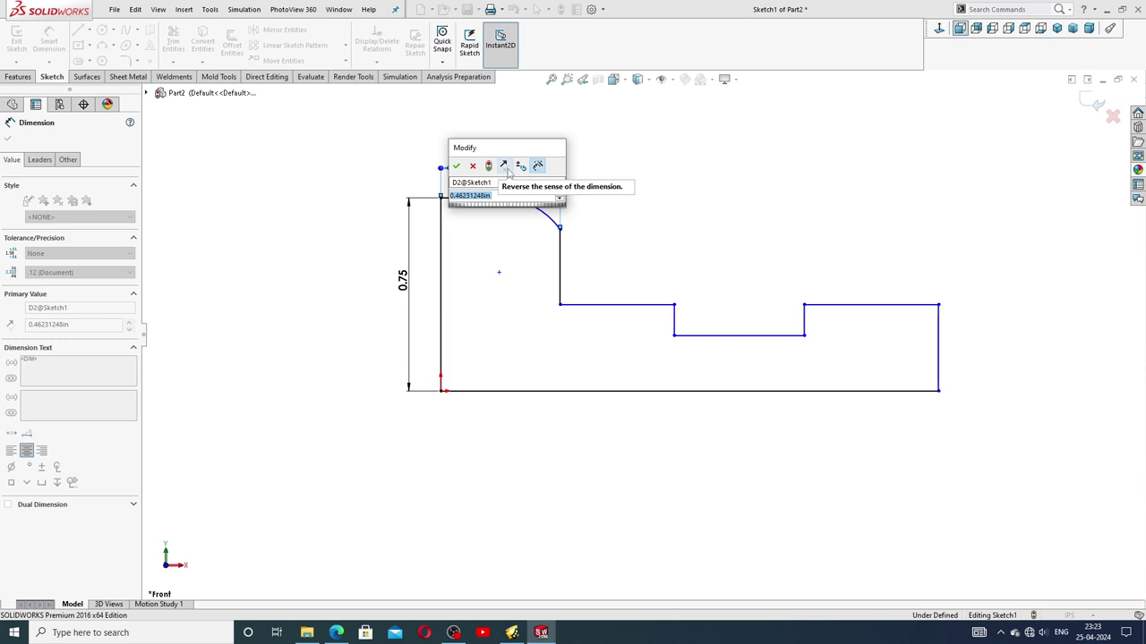
key(BackSpace)
text(.63)
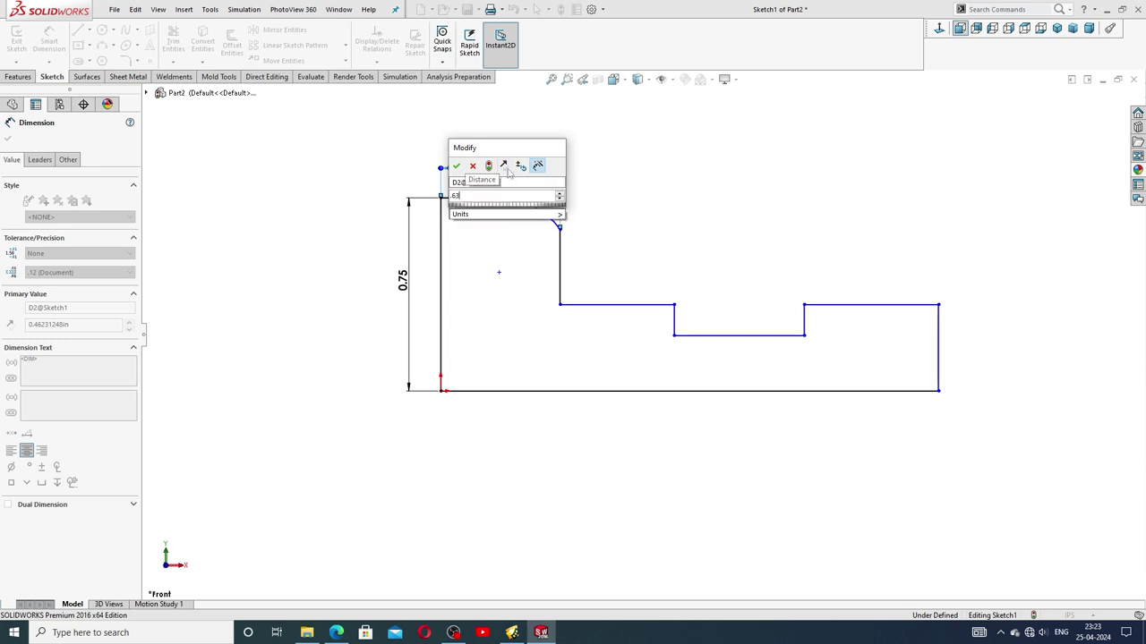
key(Return)
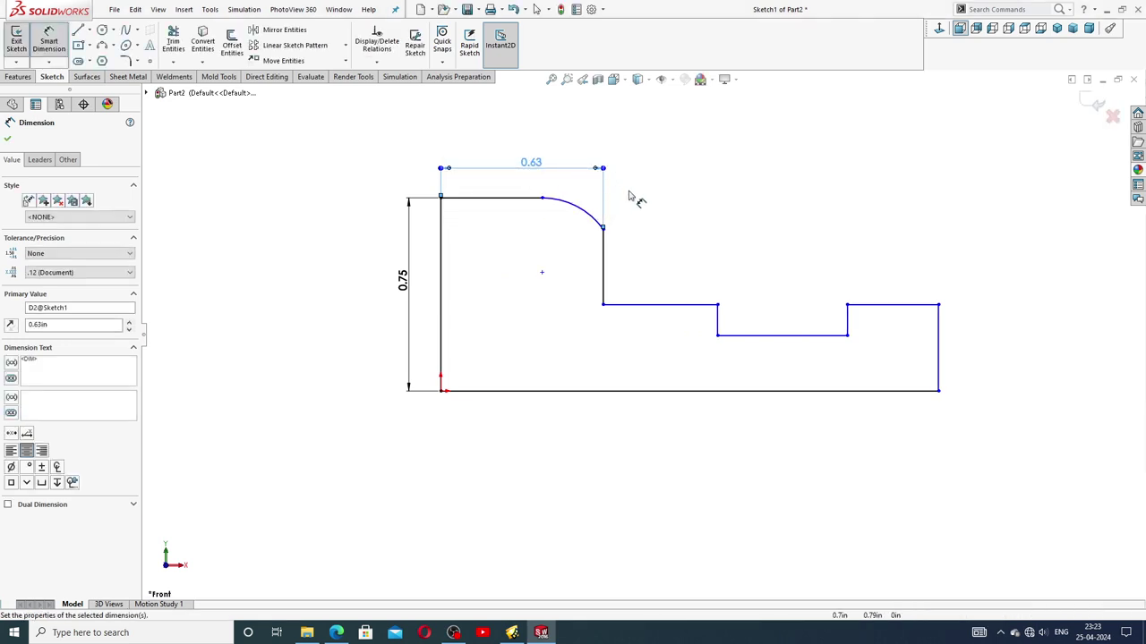
Step: Set the dome arc radius to R0.63 and move its label beside the arc
click(594, 215)
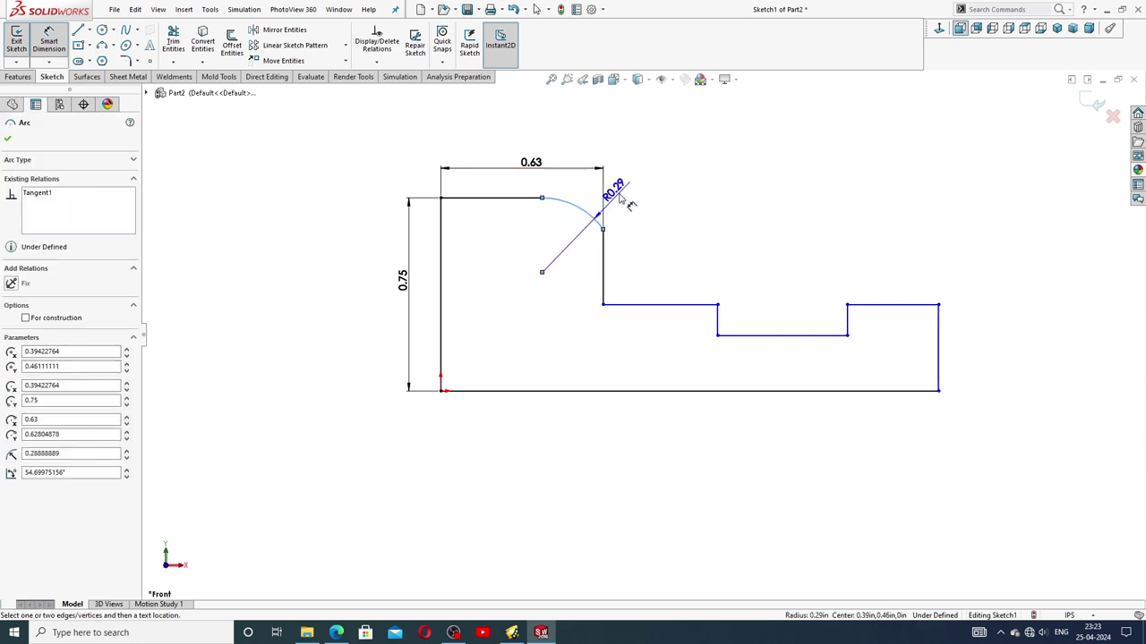
click(626, 193)
key(BackSpace)
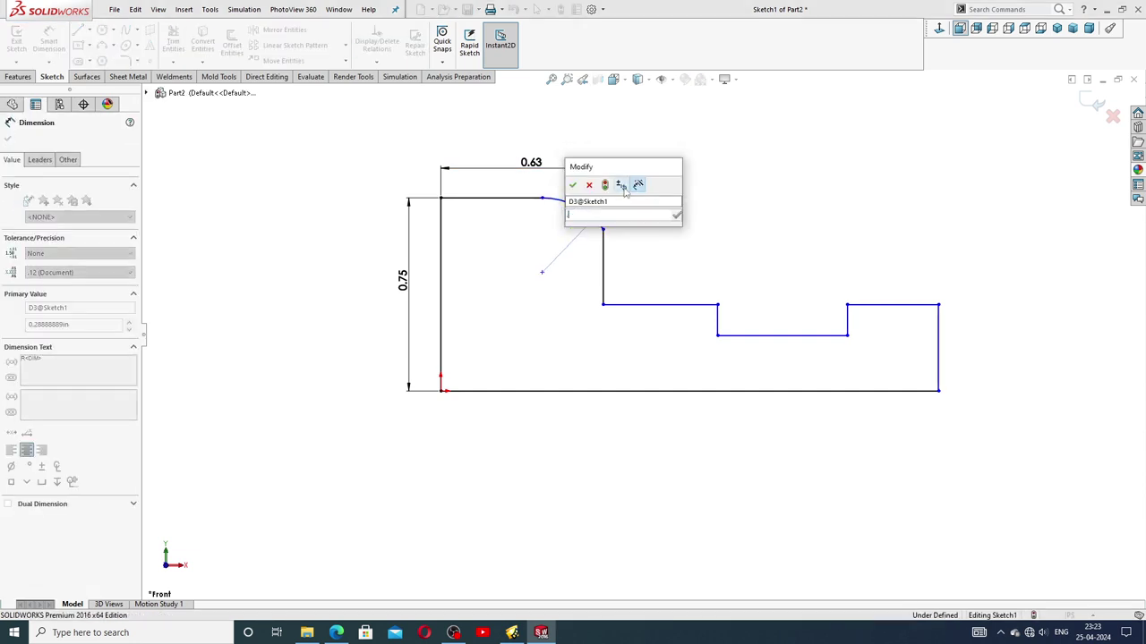
text(0.63)
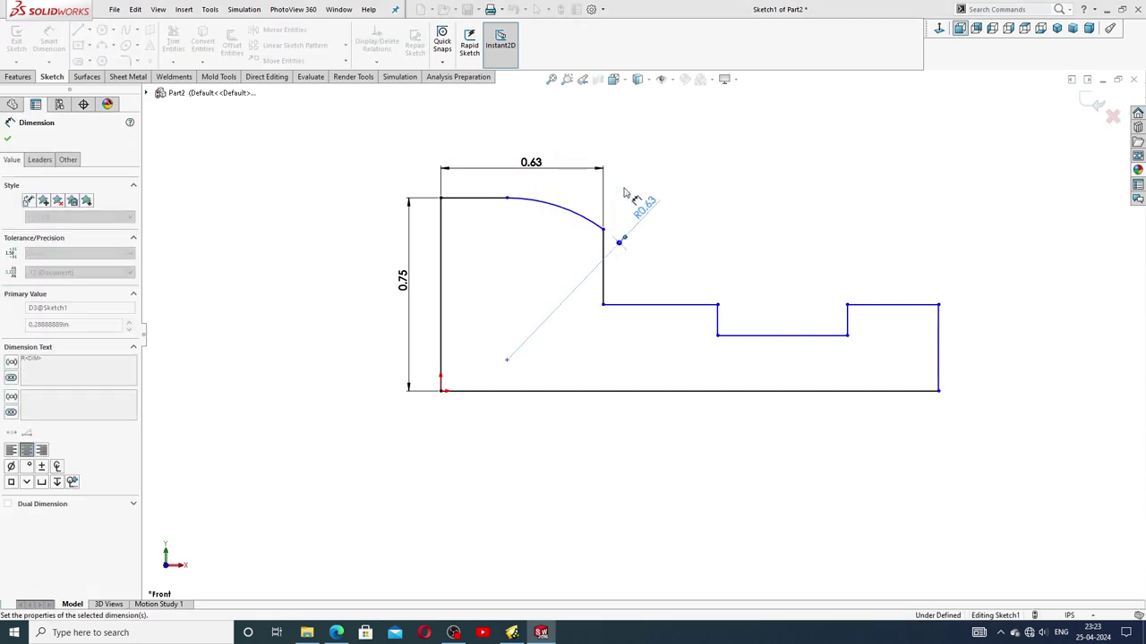
key(Return)
click(678, 188)
drag(646, 206, 618, 162)
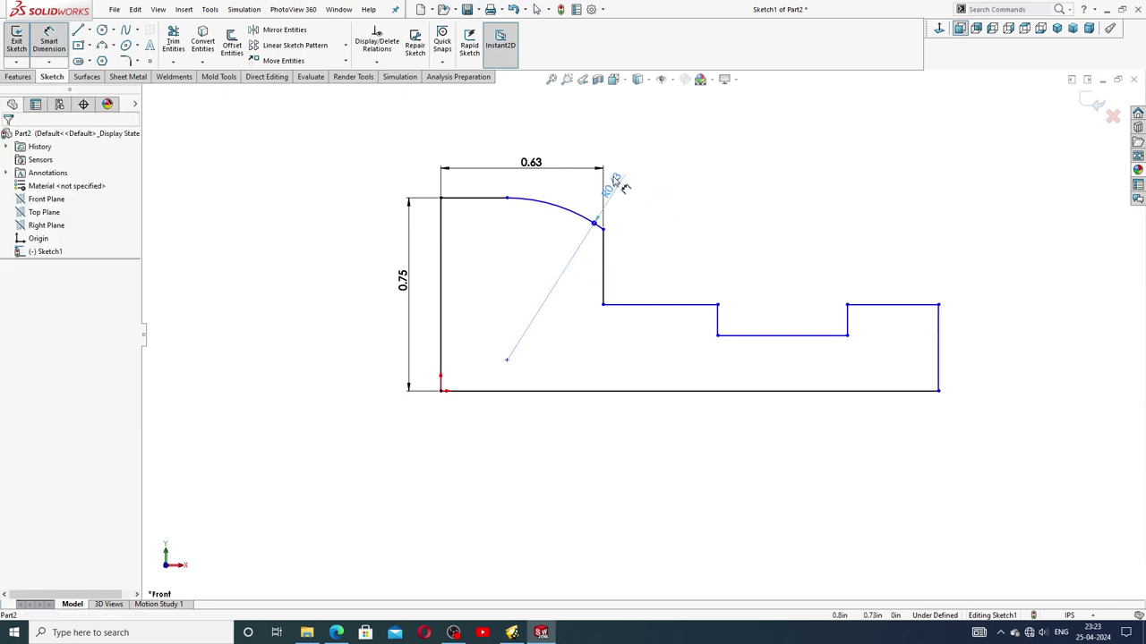
click(624, 161)
click(660, 220)
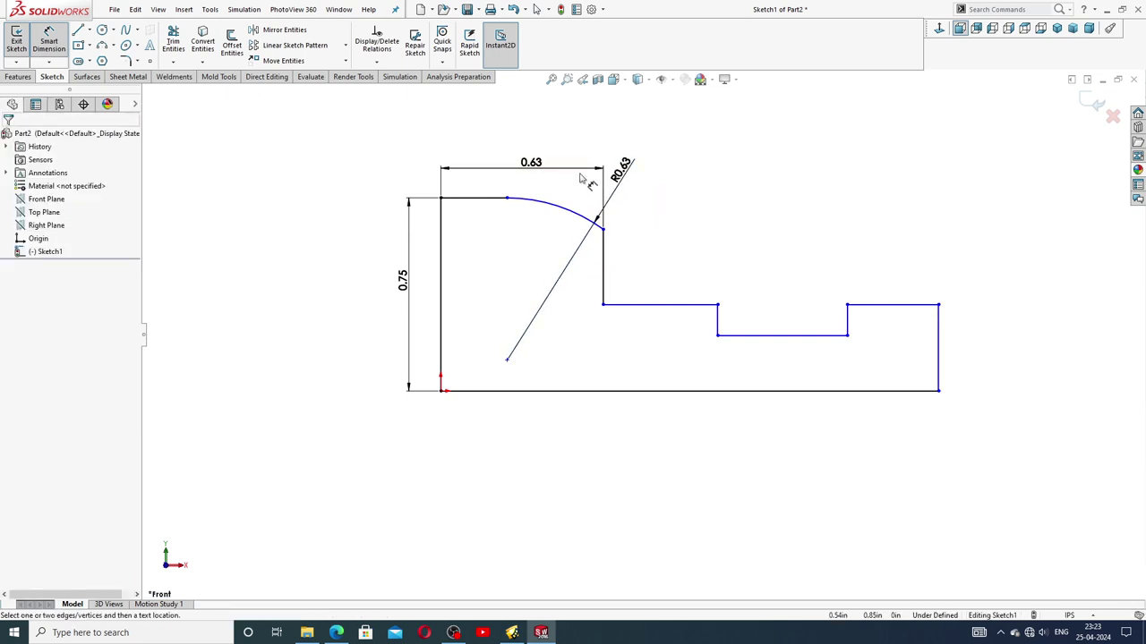
Step: Dimension the short flat top edge before the curve to 0.13
click(540, 167)
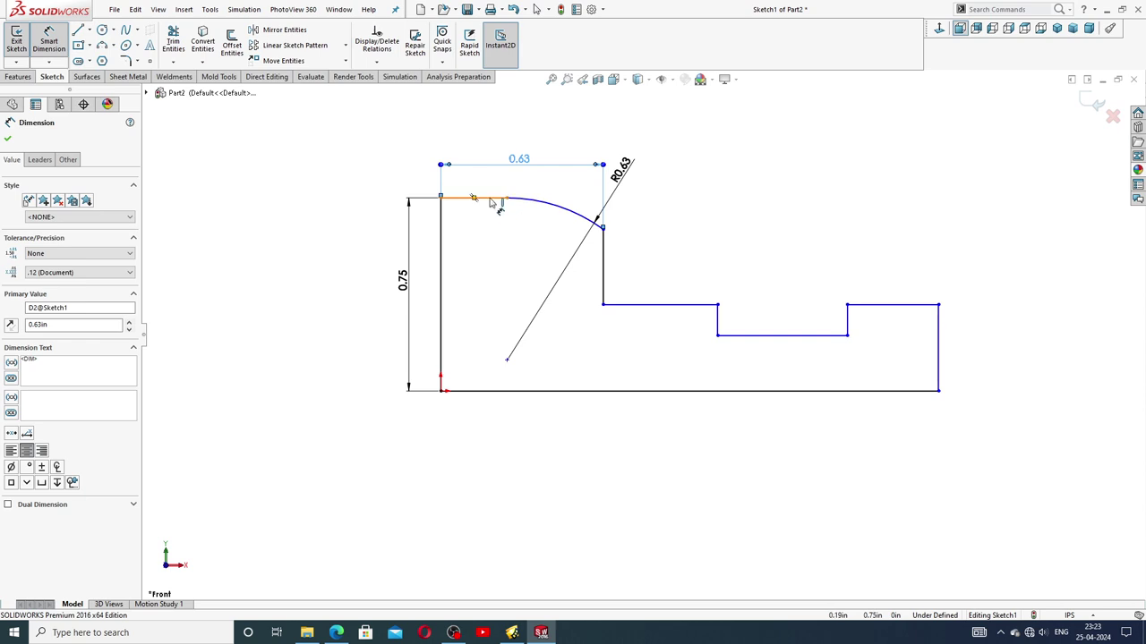
click(487, 197)
click(484, 192)
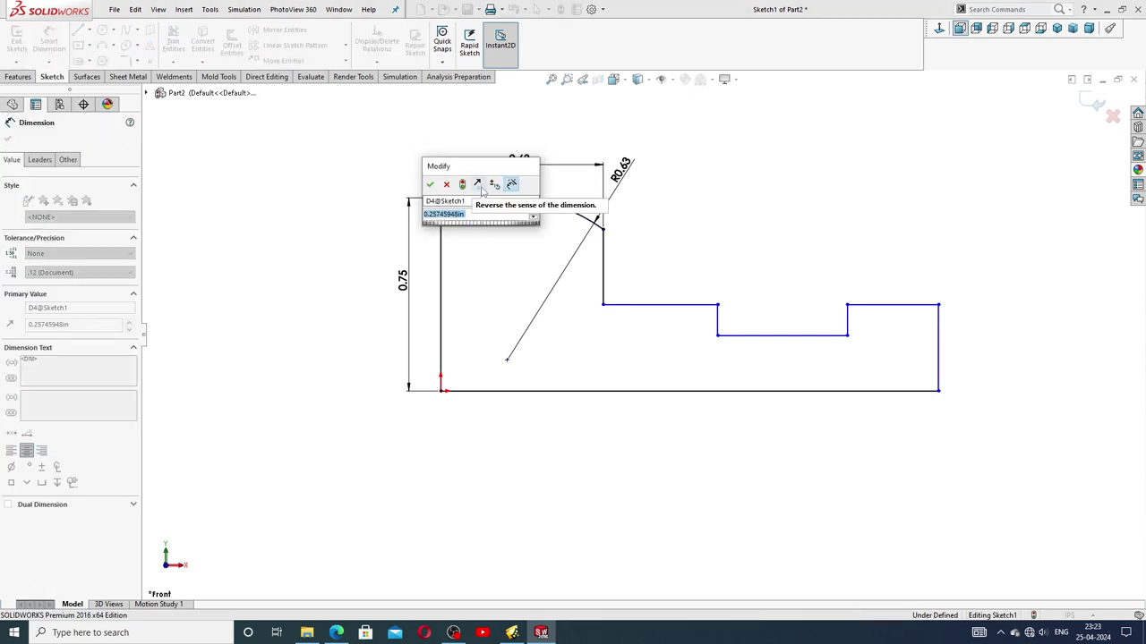
text(0.13)
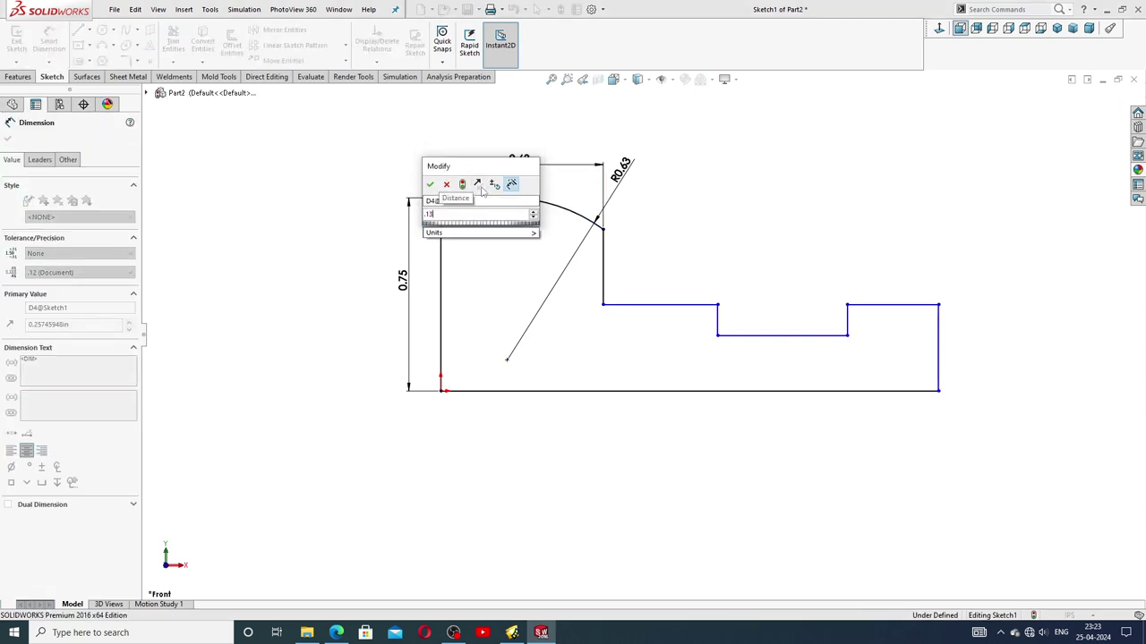
key(Return)
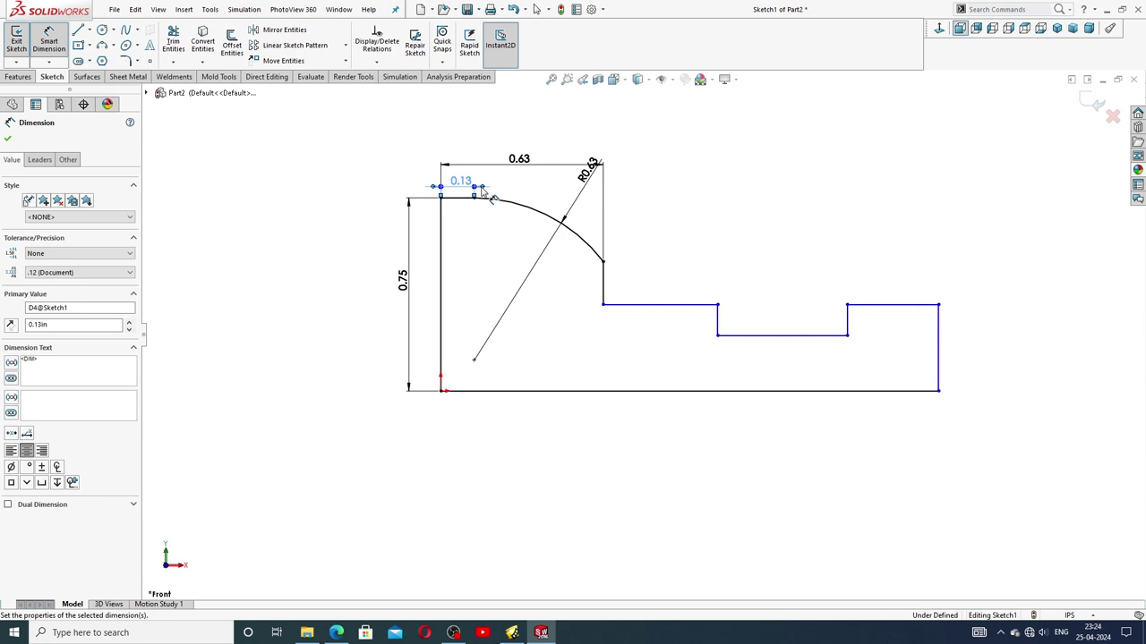
click(524, 184)
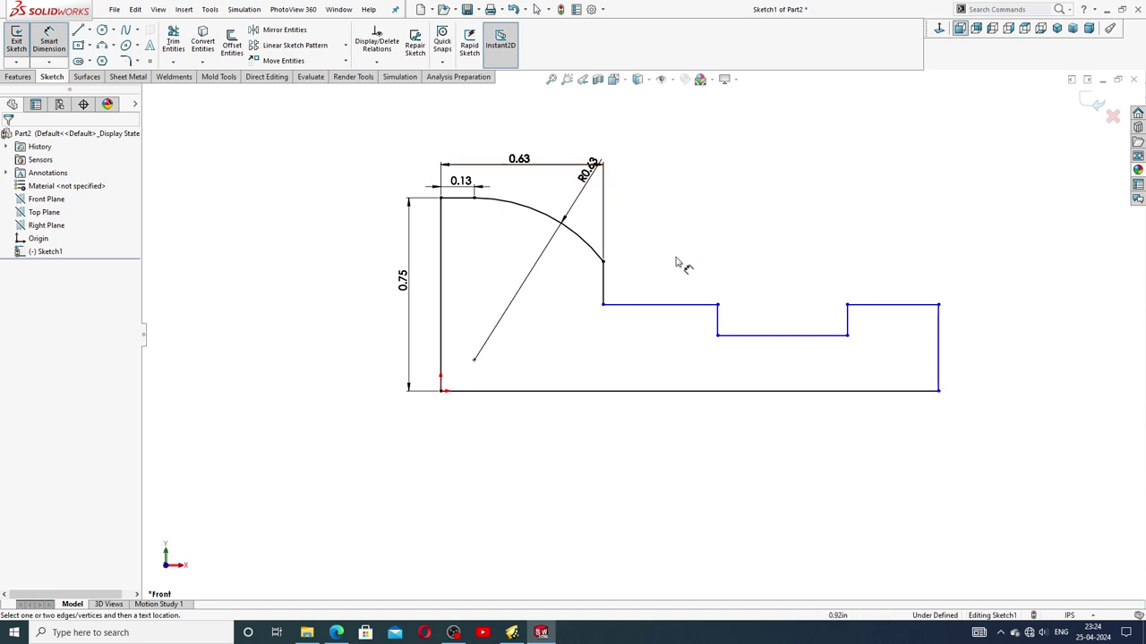
Step: Dimension the shoulder after the dome to 0.38 and the groove width to 0.25
click(667, 306)
click(662, 282)
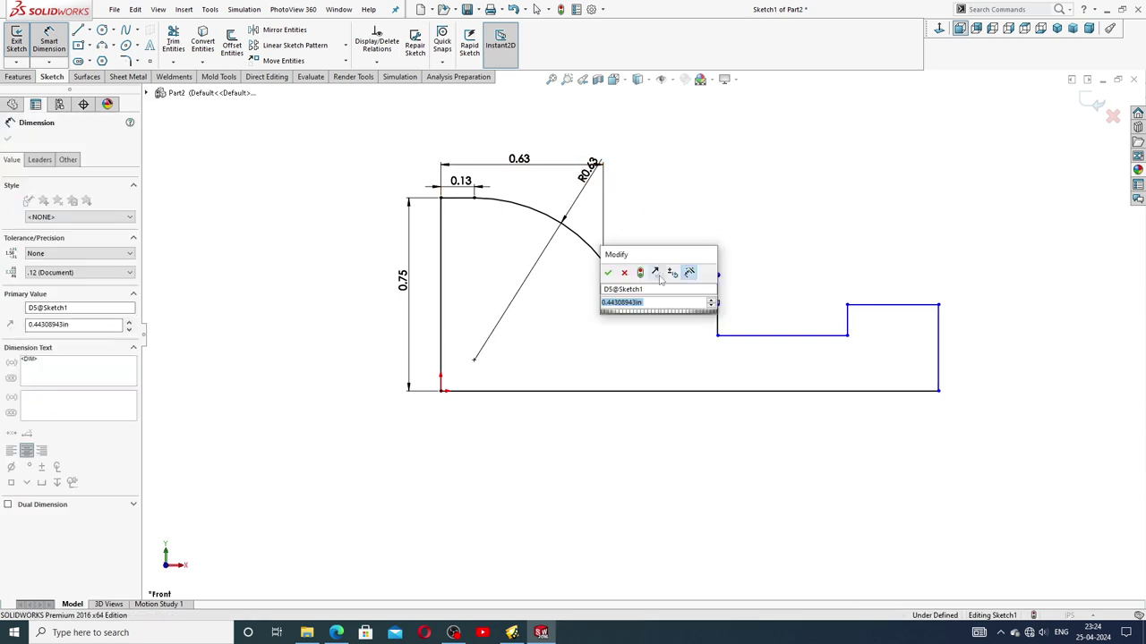
key(BackSpace)
text(0.38)
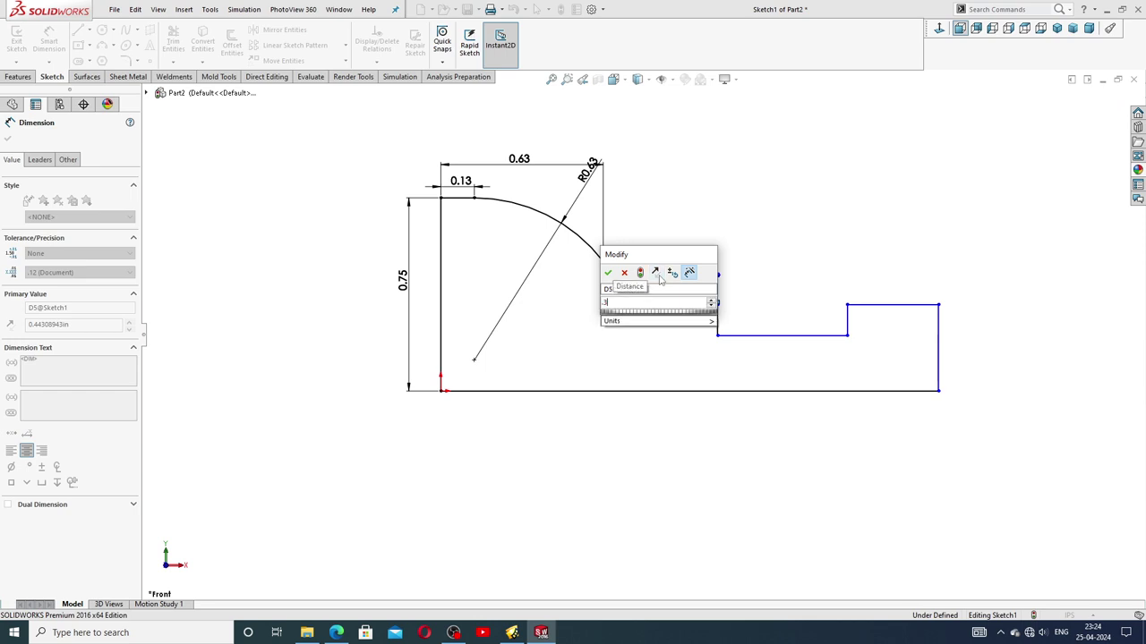
key(Return)
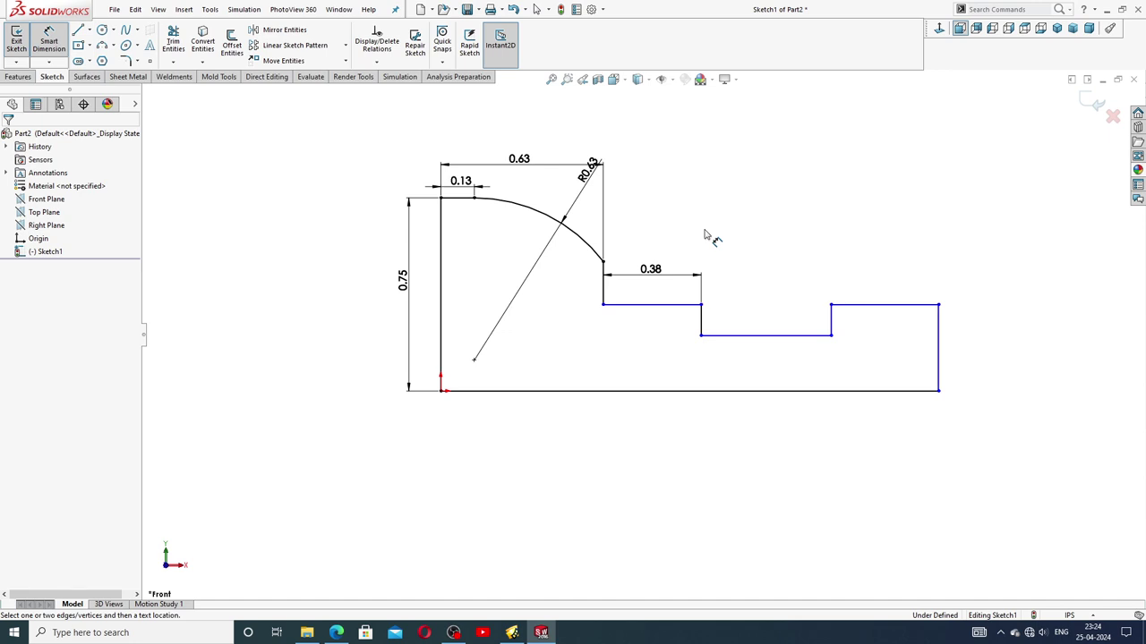
click(759, 337)
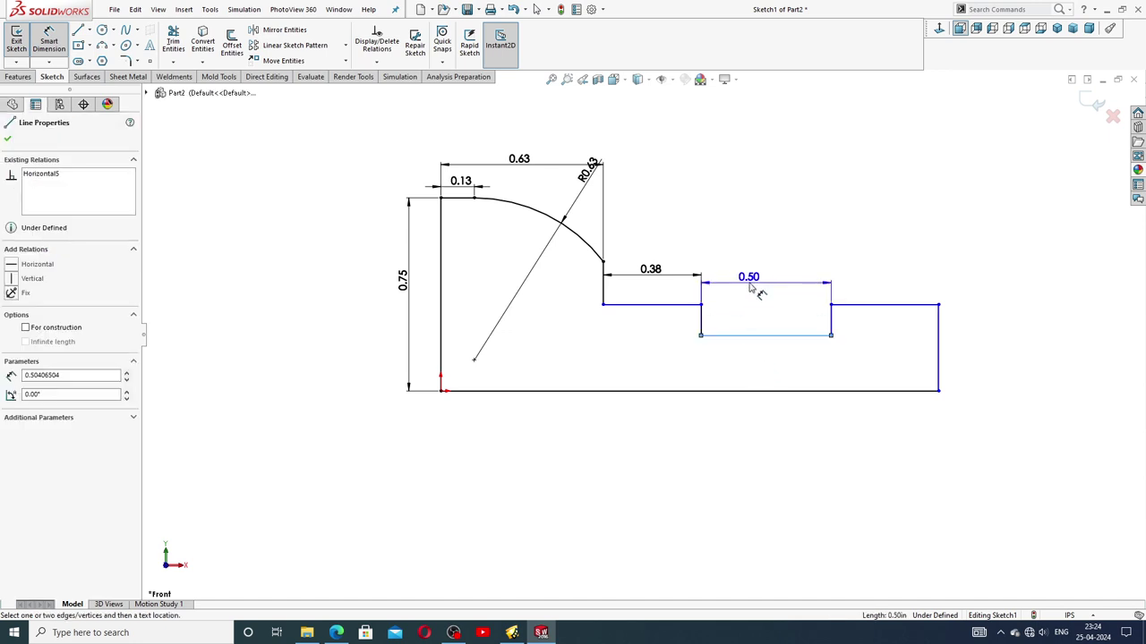
click(751, 287)
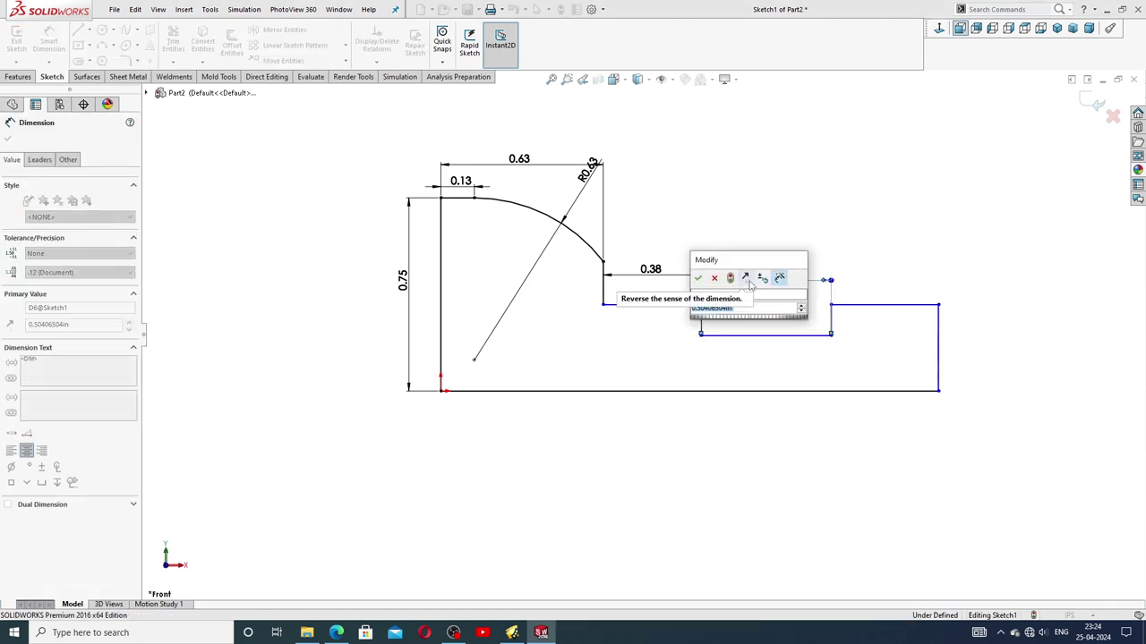
text(0.25)
key(Return)
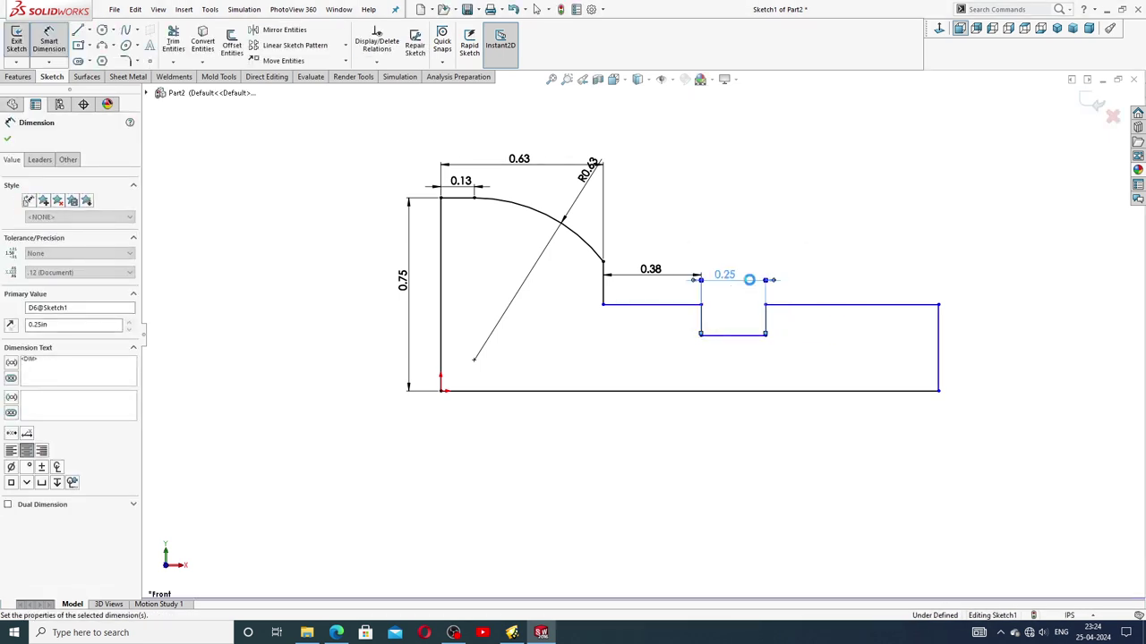
click(802, 226)
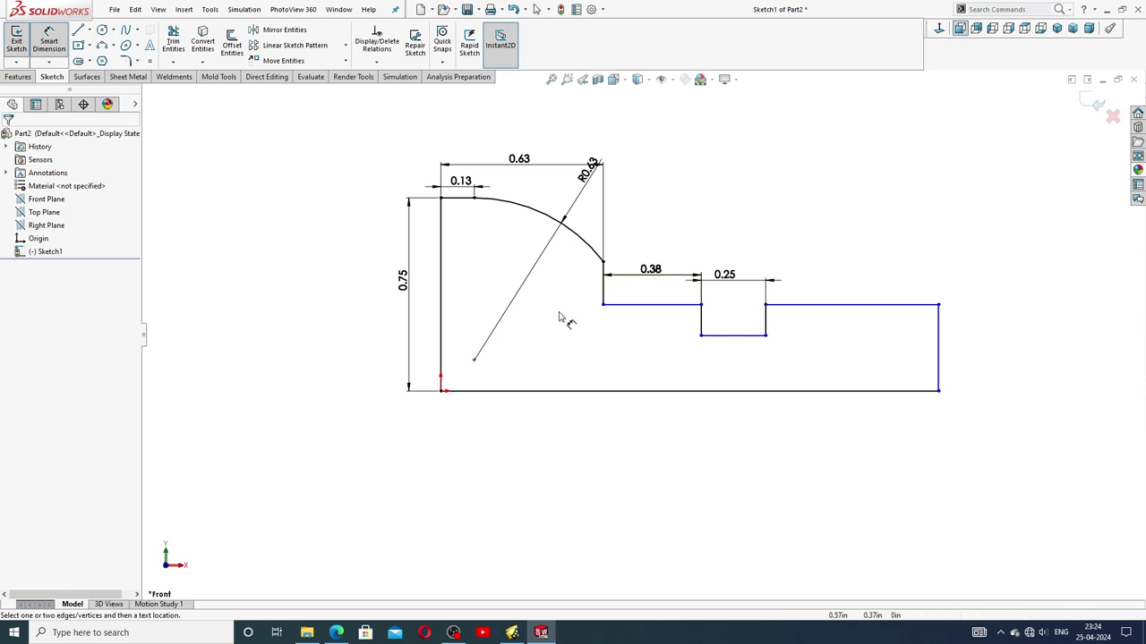
Step: Dimension the groove bottom 0.13 above the base line
click(740, 337)
click(750, 390)
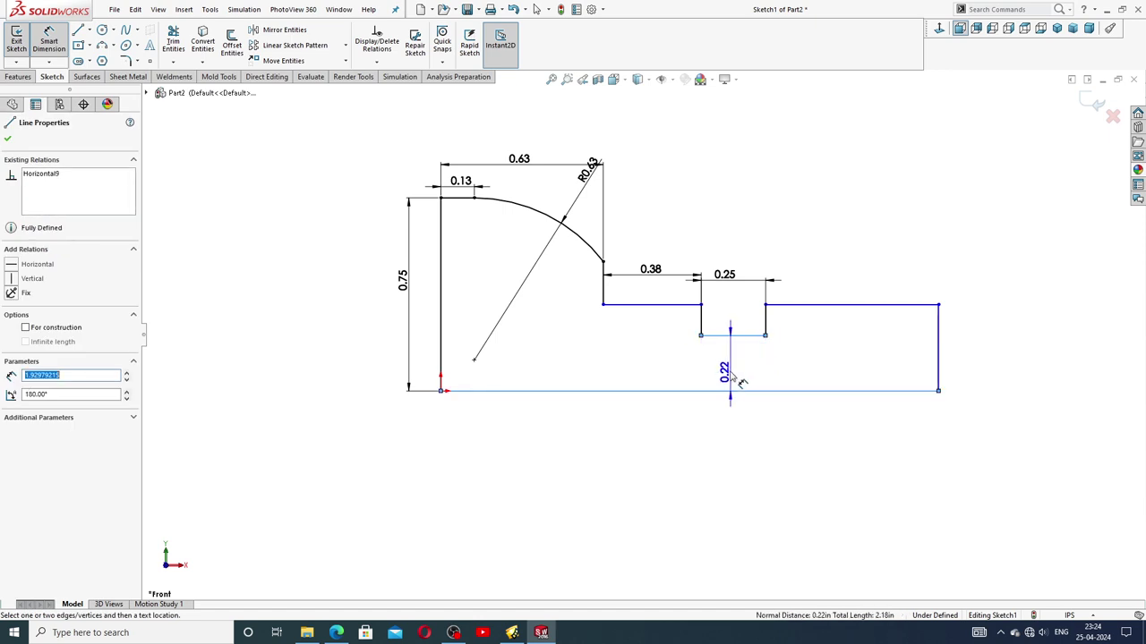
click(739, 376)
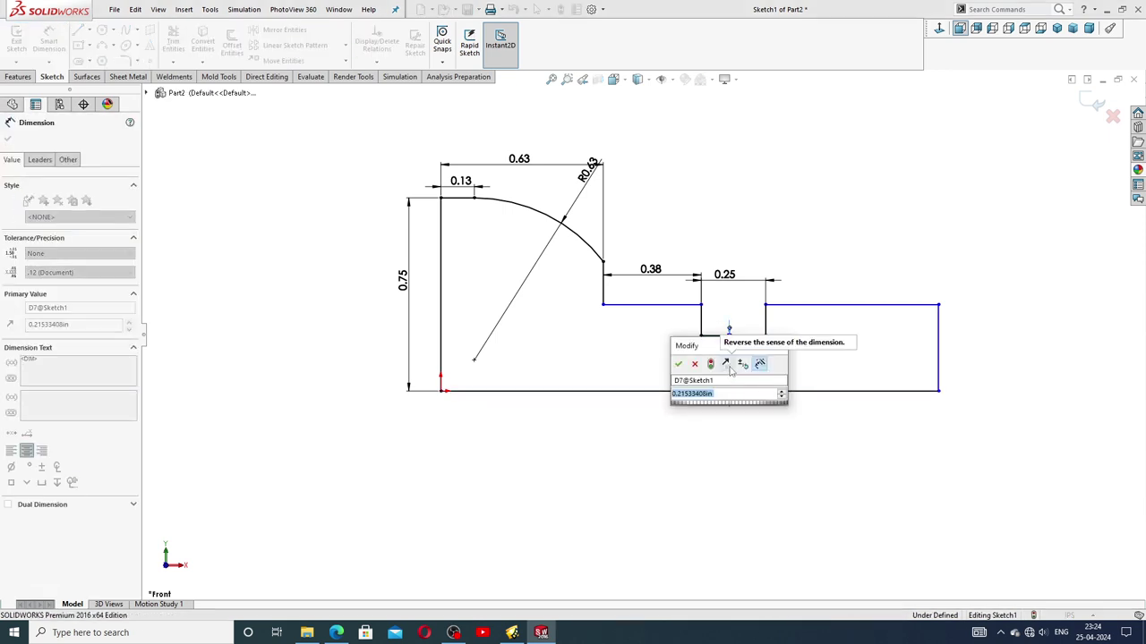
text(0.13)
key(Return)
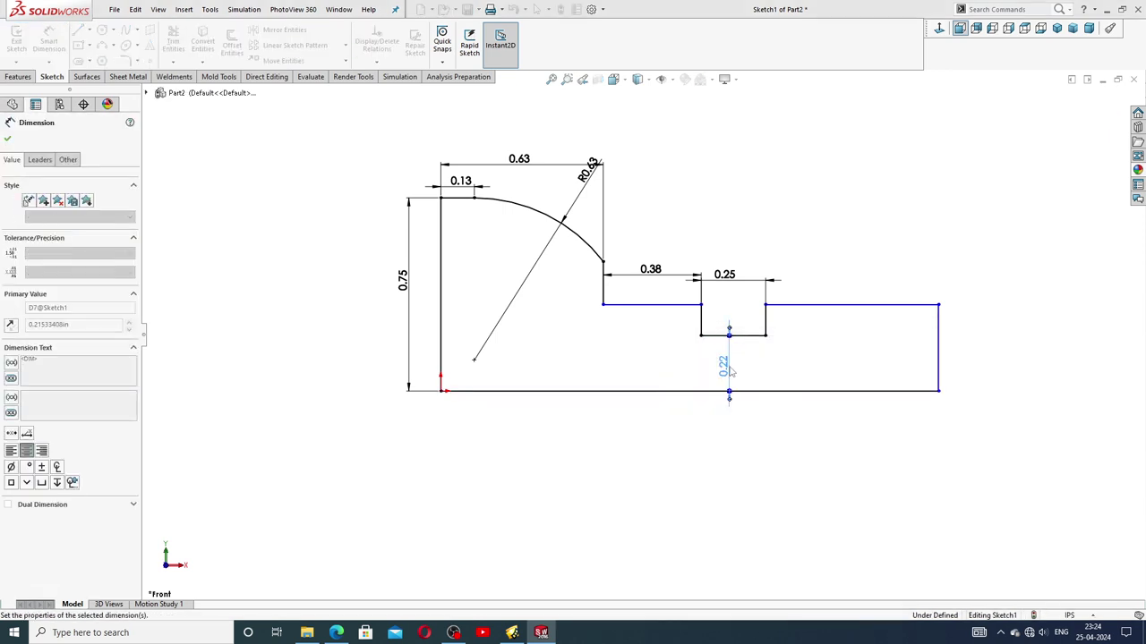
Step: Dimension the shaft's right end edge at 0.38, then correct it to 0.28
click(939, 349)
click(957, 365)
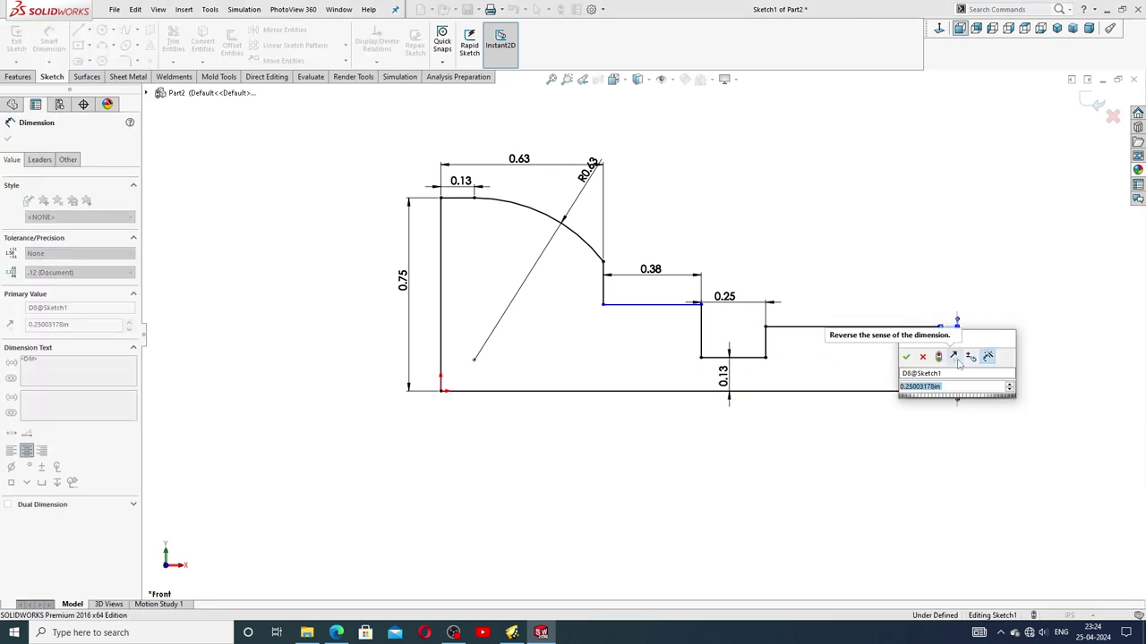
text(30.38)
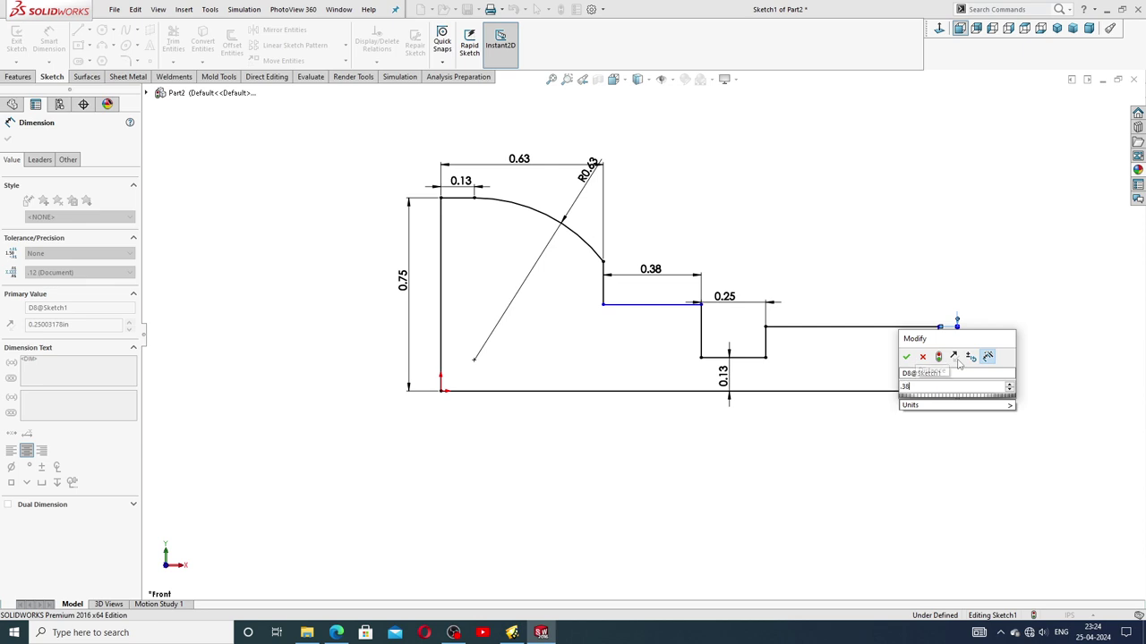
key(Return)
click(982, 310)
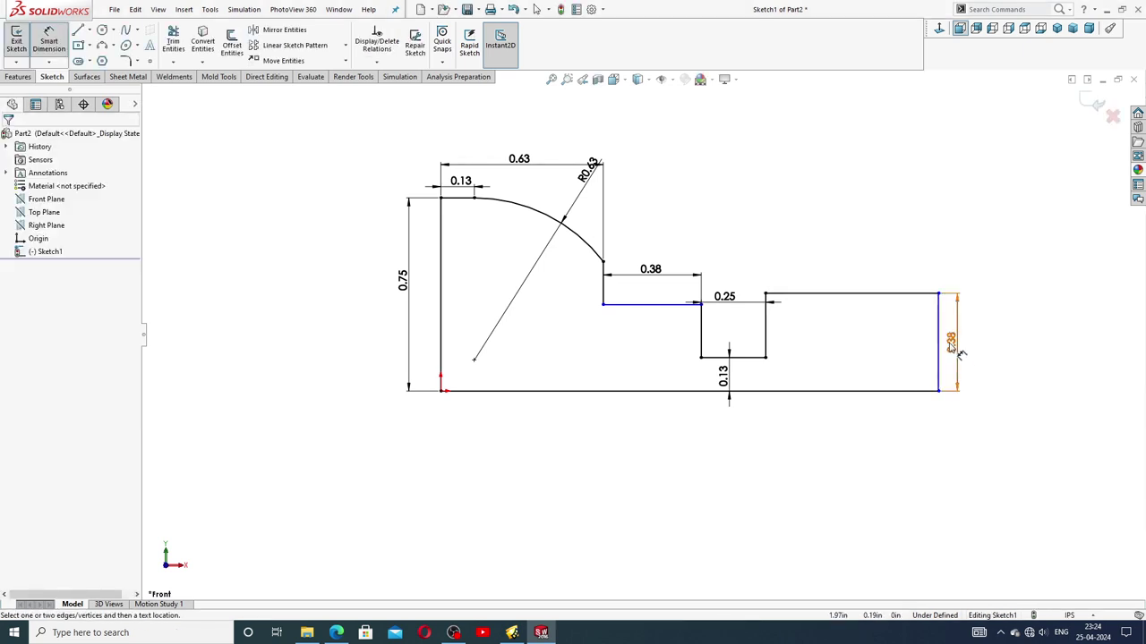
double_click(951, 341)
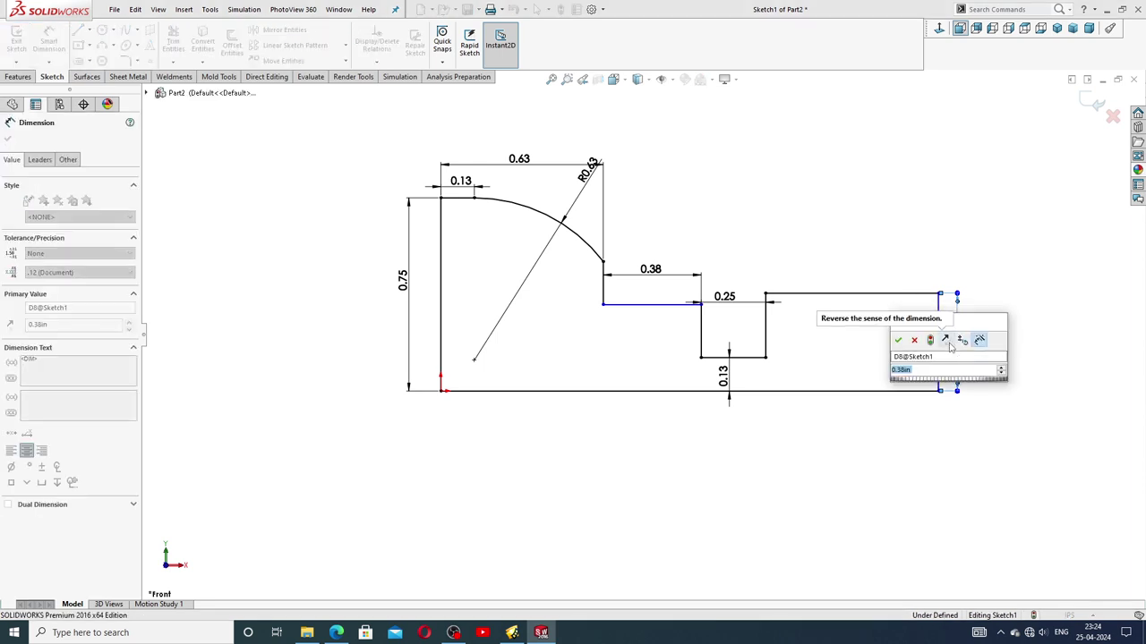
text(.28)
key(Return)
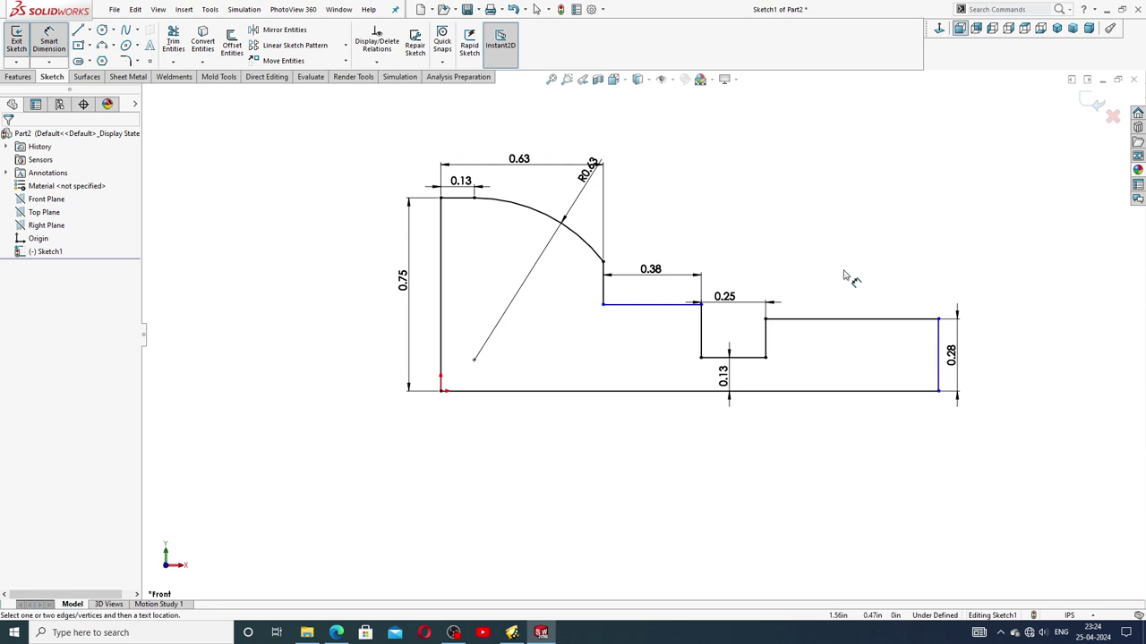
Step: Dimension the shaft from the head step to the end at 1.00 in
click(603, 305)
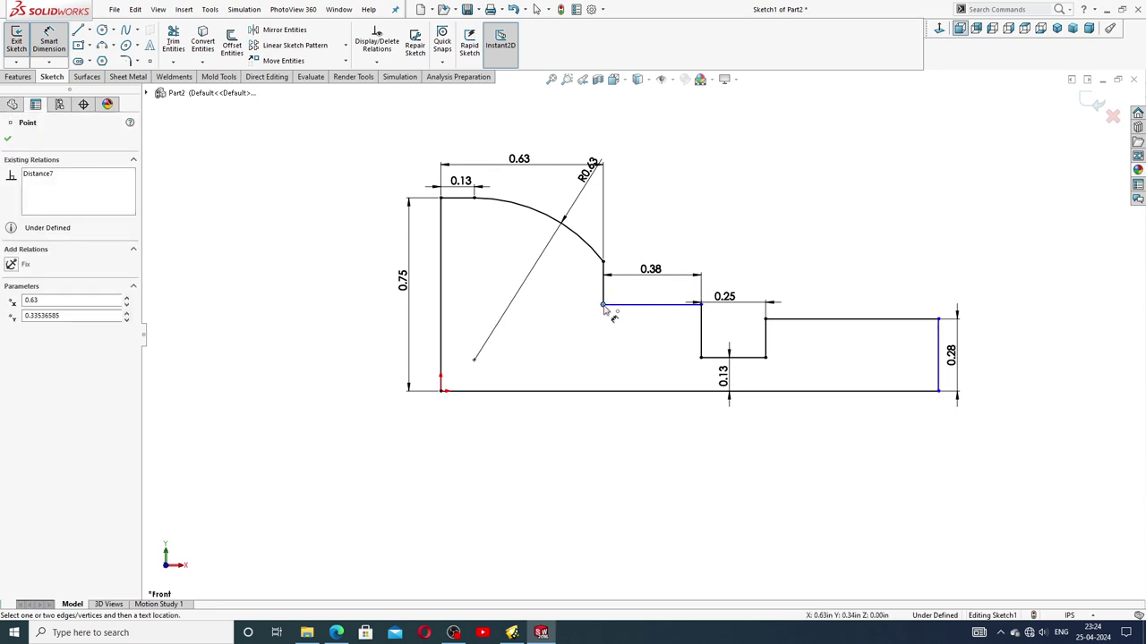
click(938, 340)
click(768, 439)
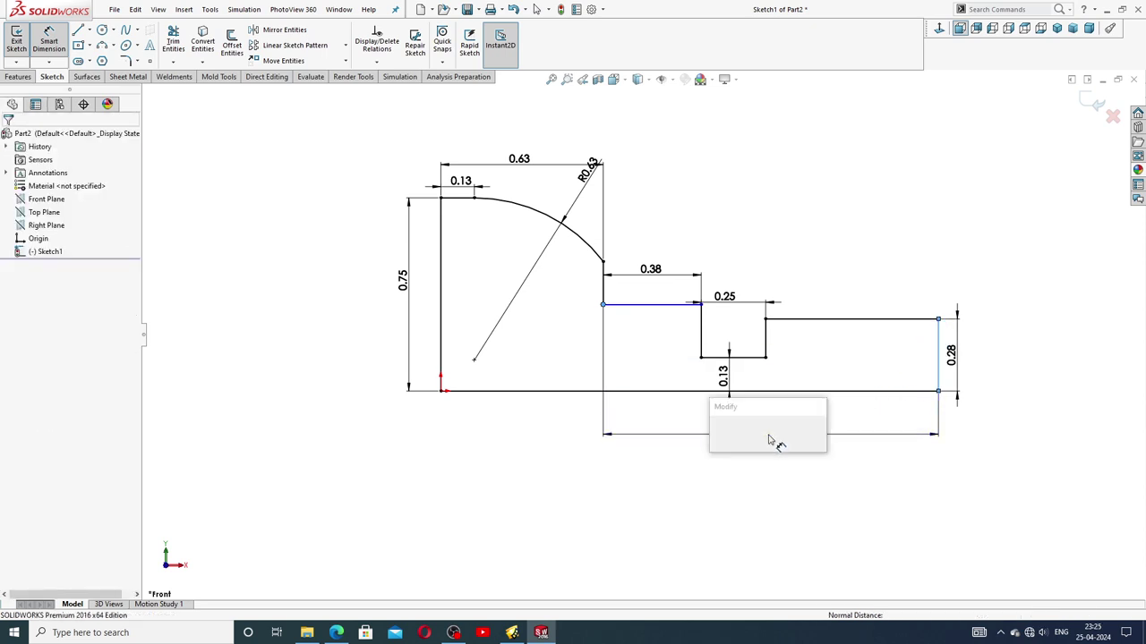
key(Return)
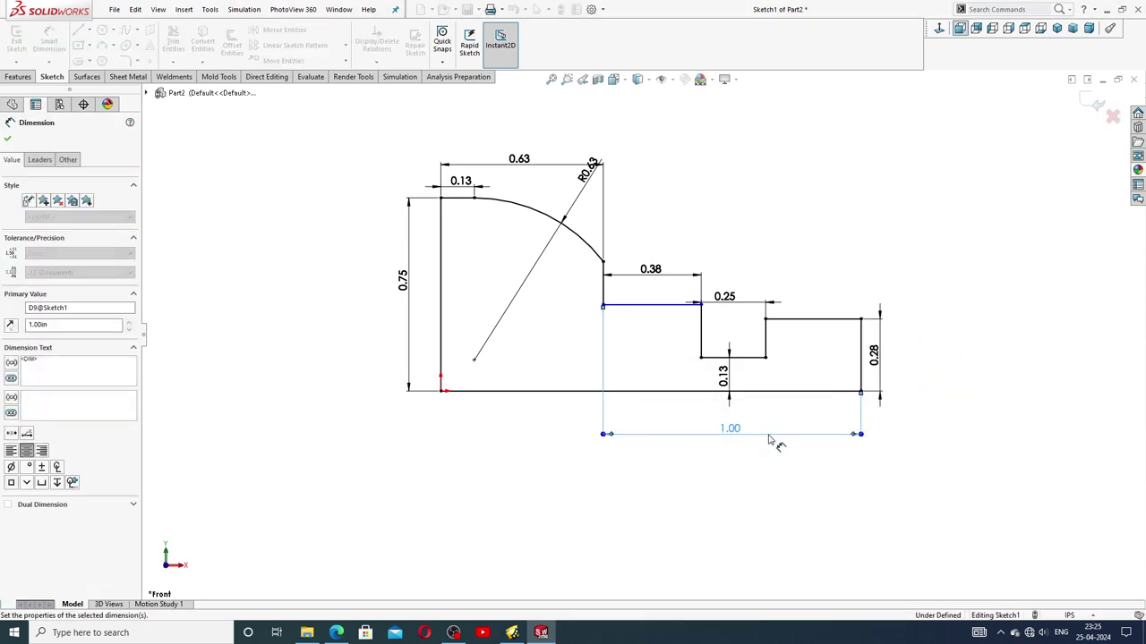
Step: Reposition the 1.00, 0.28 and R0.63 dimensions clear of the profile and exit dimensioning
drag(725, 452, 726, 437)
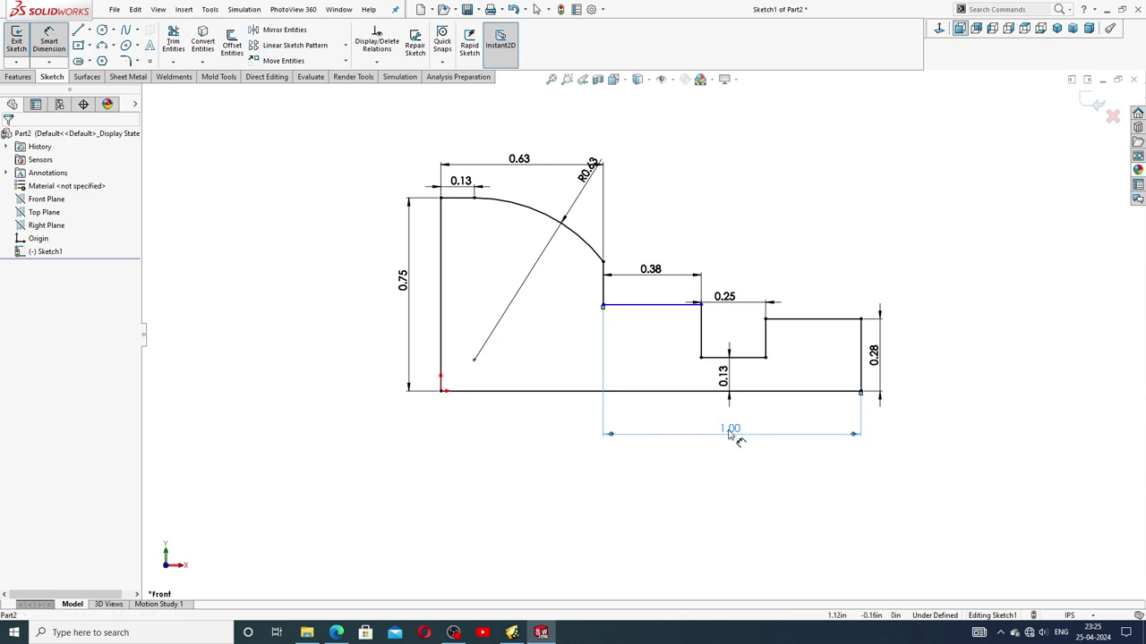
drag(882, 367, 900, 367)
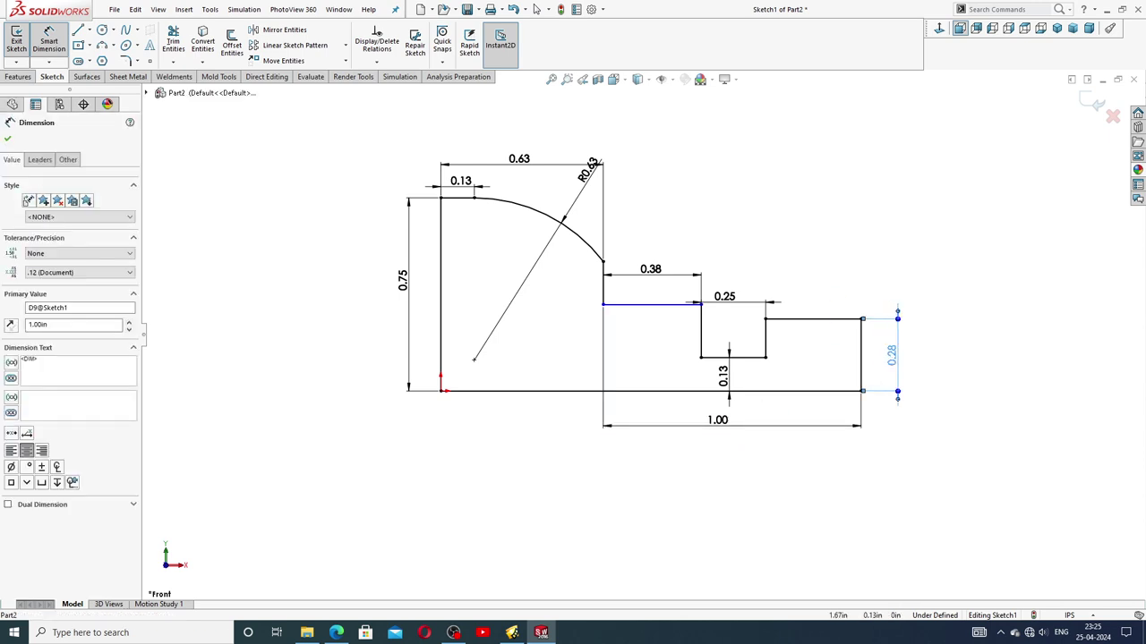
click(933, 280)
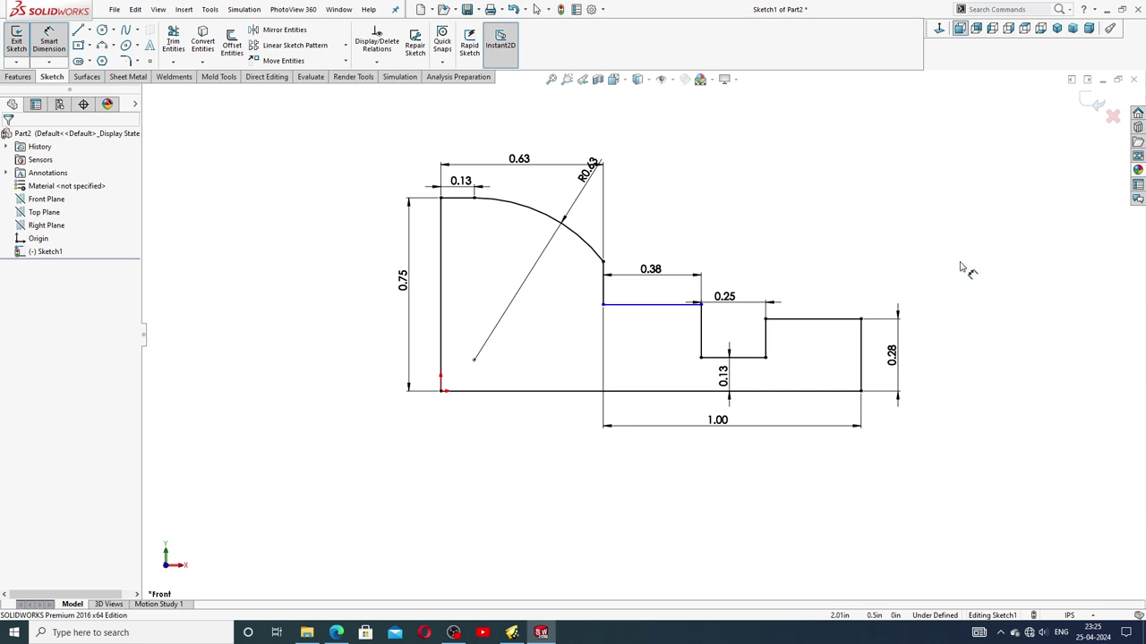
drag(592, 173, 617, 195)
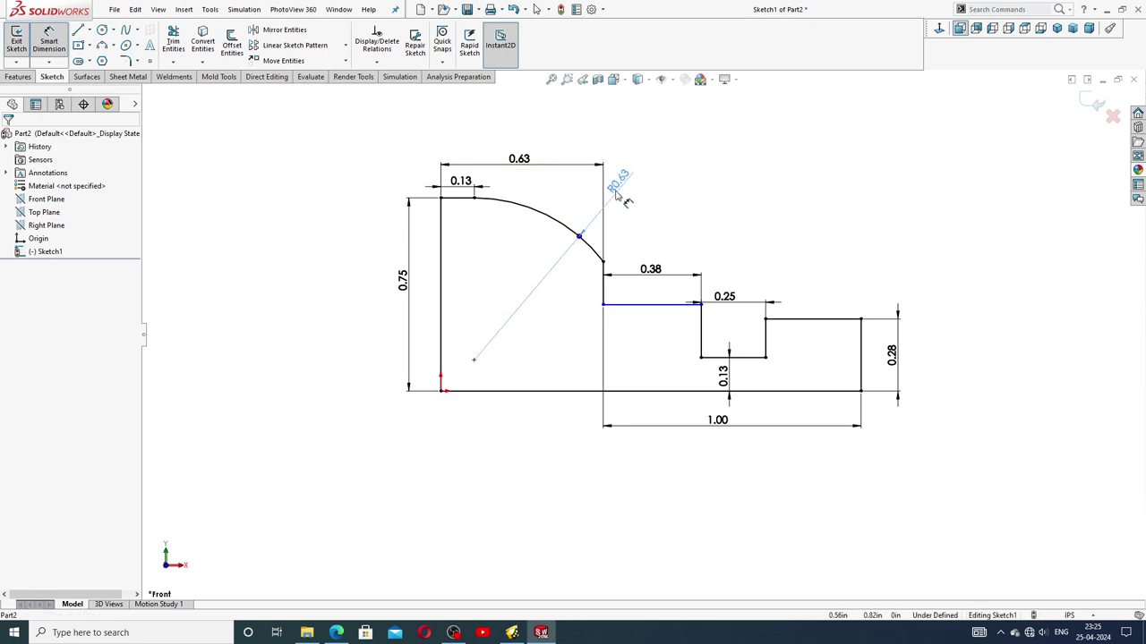
click(627, 189)
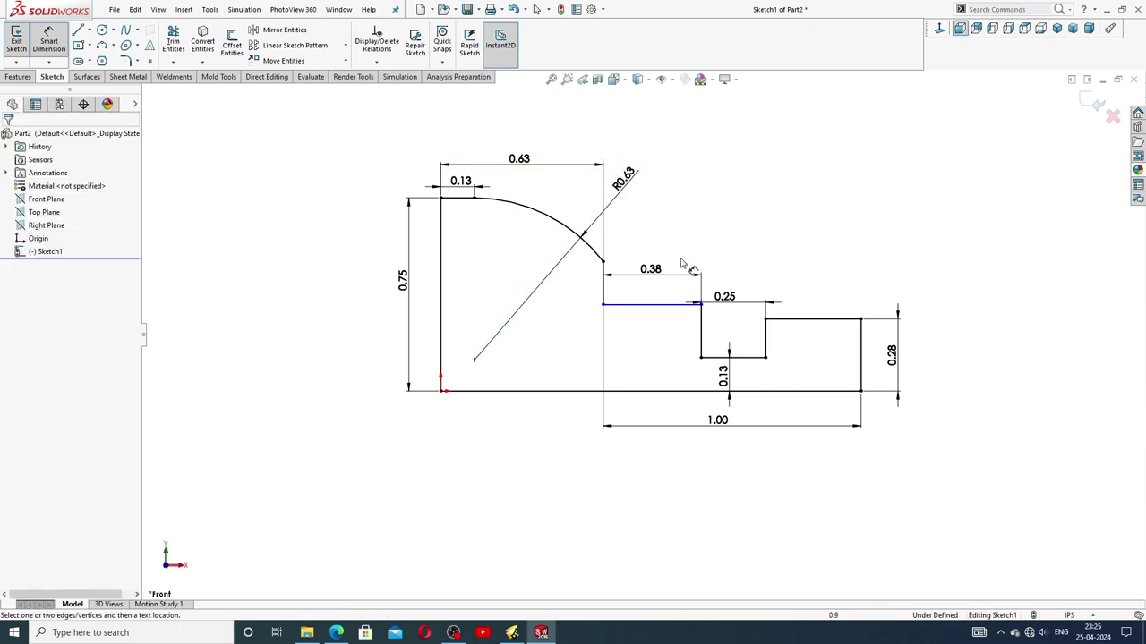
right_click(750, 228)
click(761, 176)
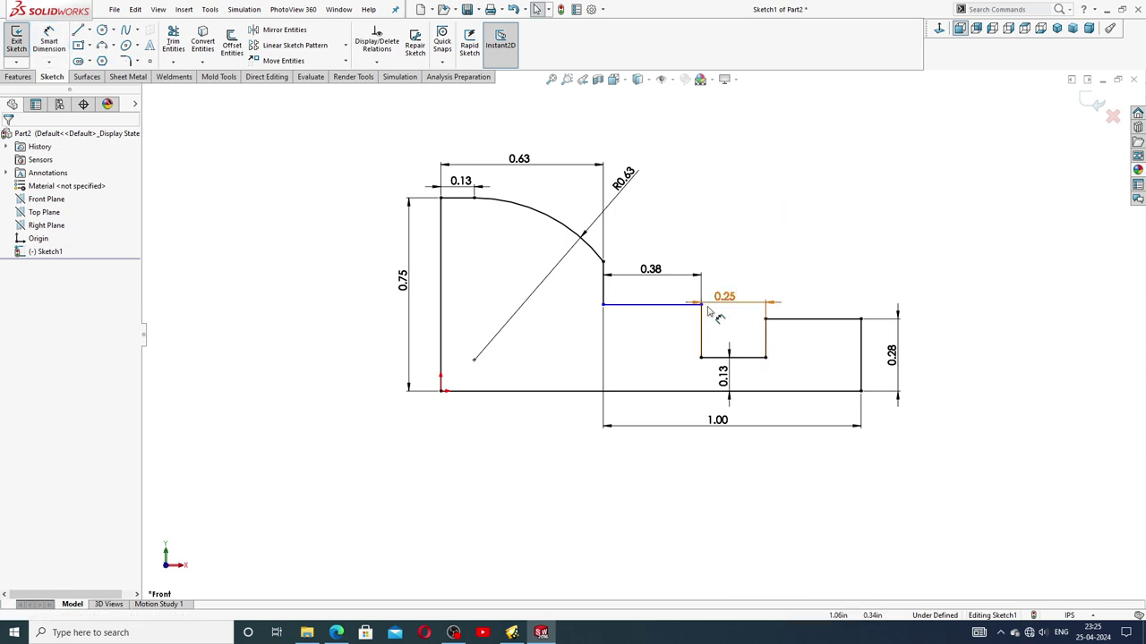
Step: Make the two horizontal shaft top lines collinear
click(673, 306)
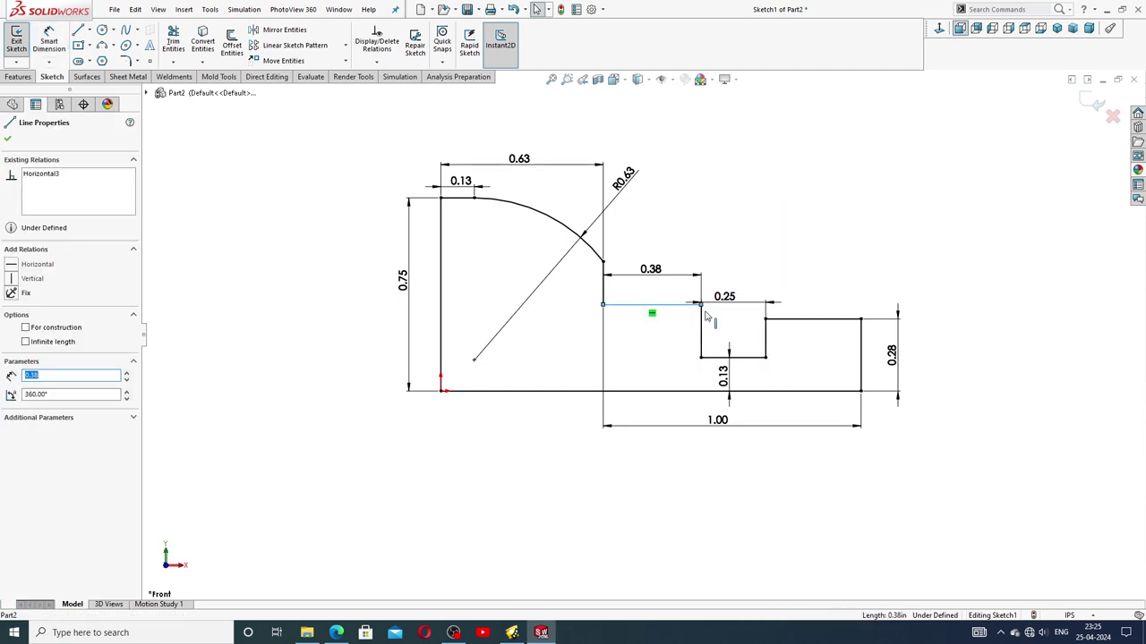
ctrl+click(775, 319)
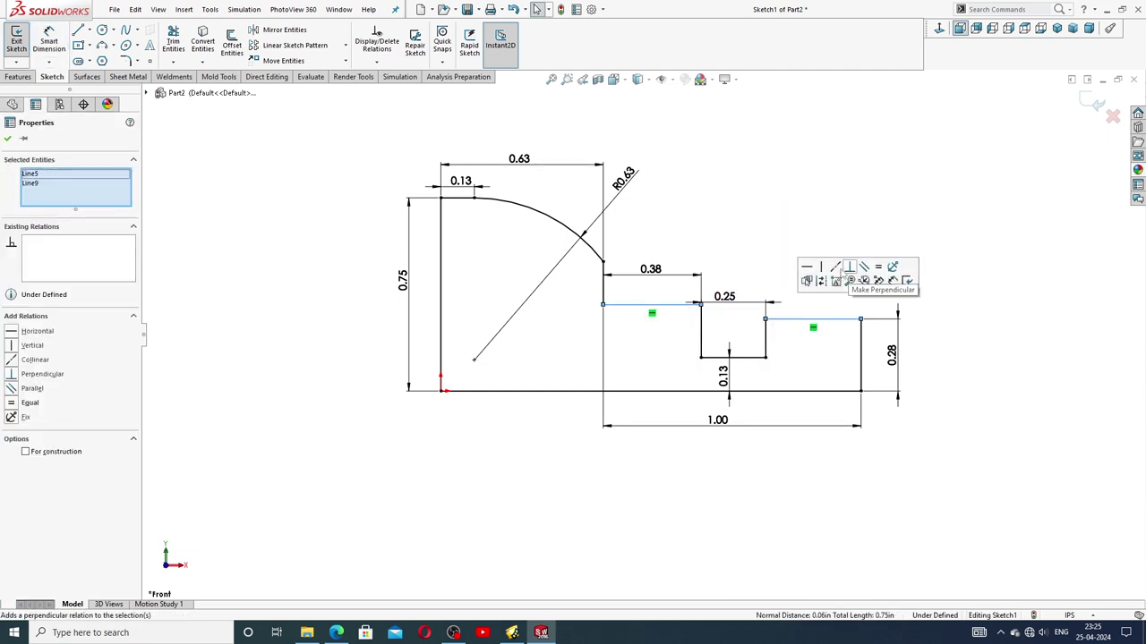
click(835, 281)
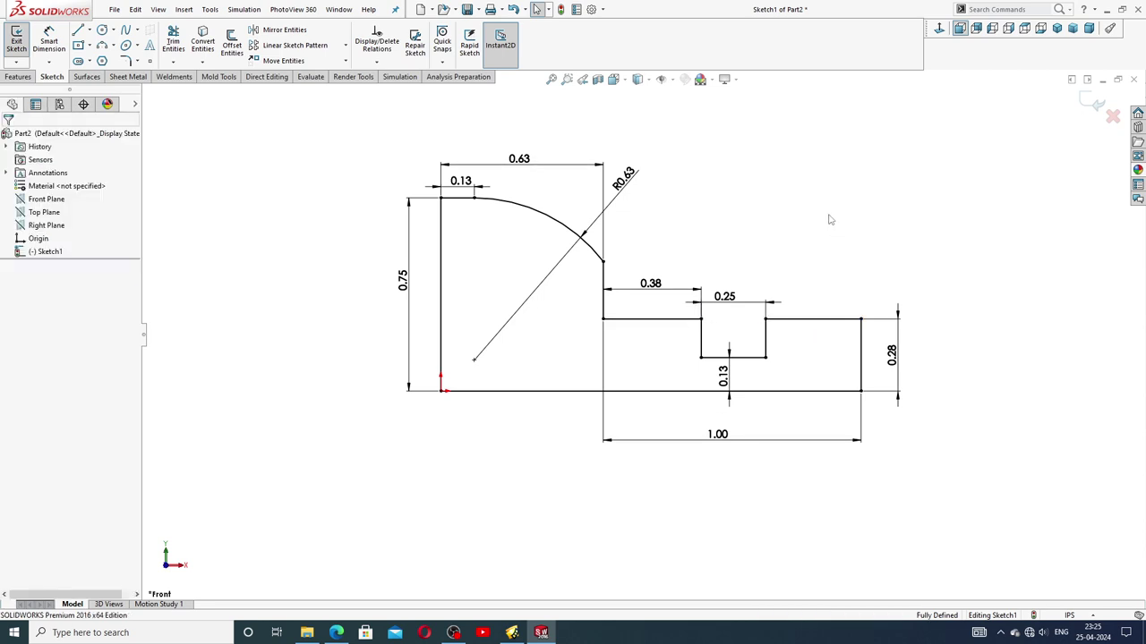
Step: Tidy the 1.00, R0.63, 0.63 and 0.13 dimension placements and zoom to fit the sketch
drag(721, 445, 721, 434)
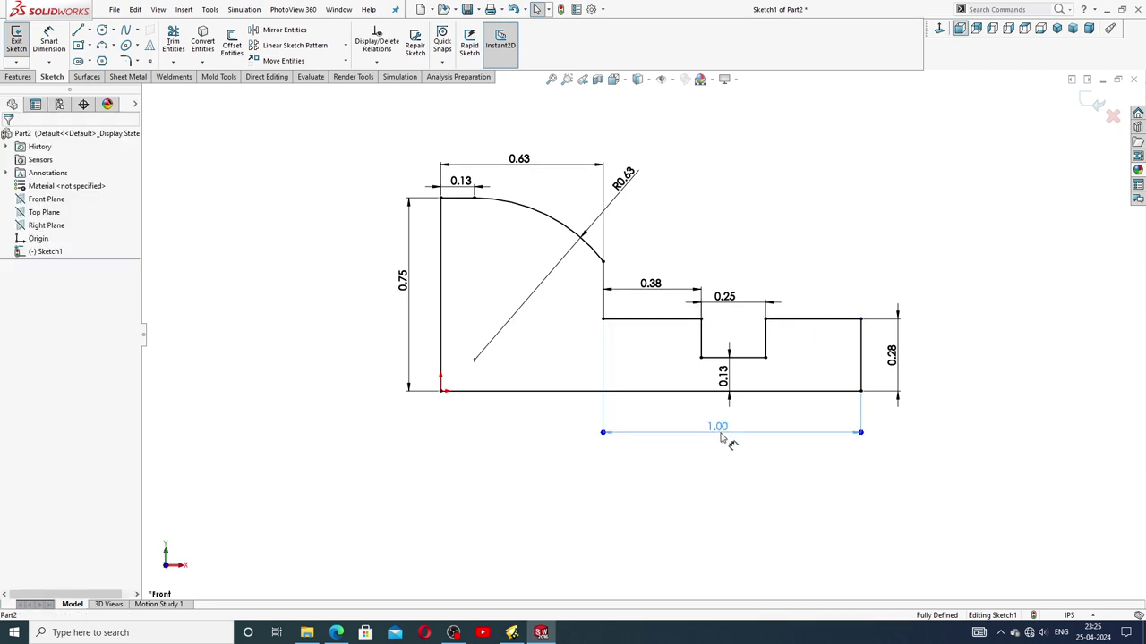
click(821, 266)
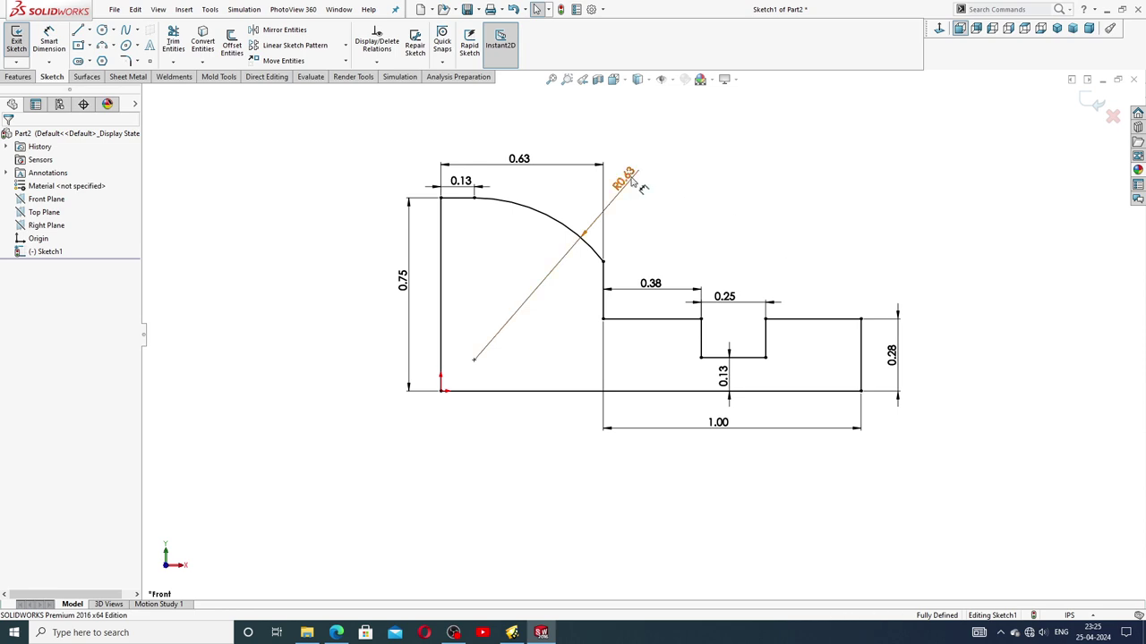
drag(630, 181, 645, 197)
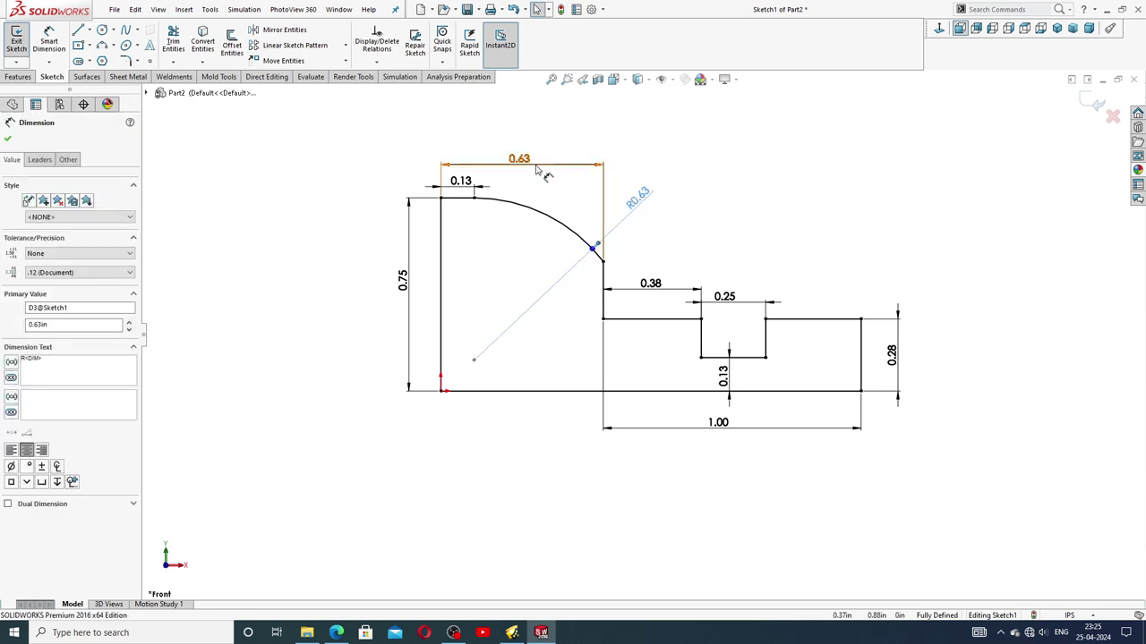
drag(543, 170, 530, 155)
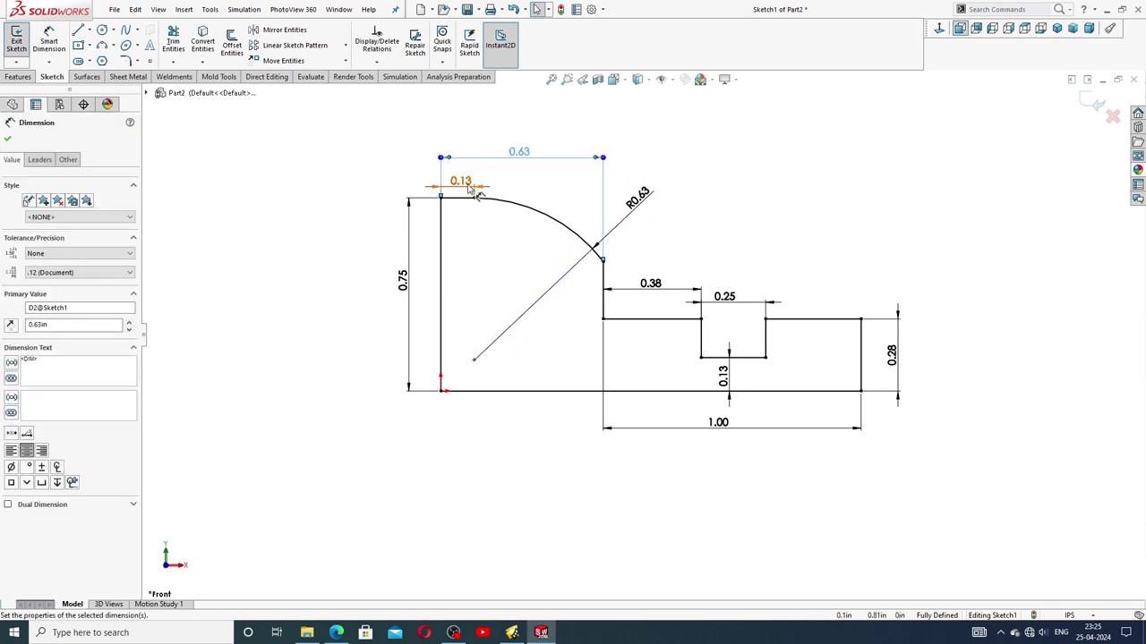
drag(472, 186, 469, 183)
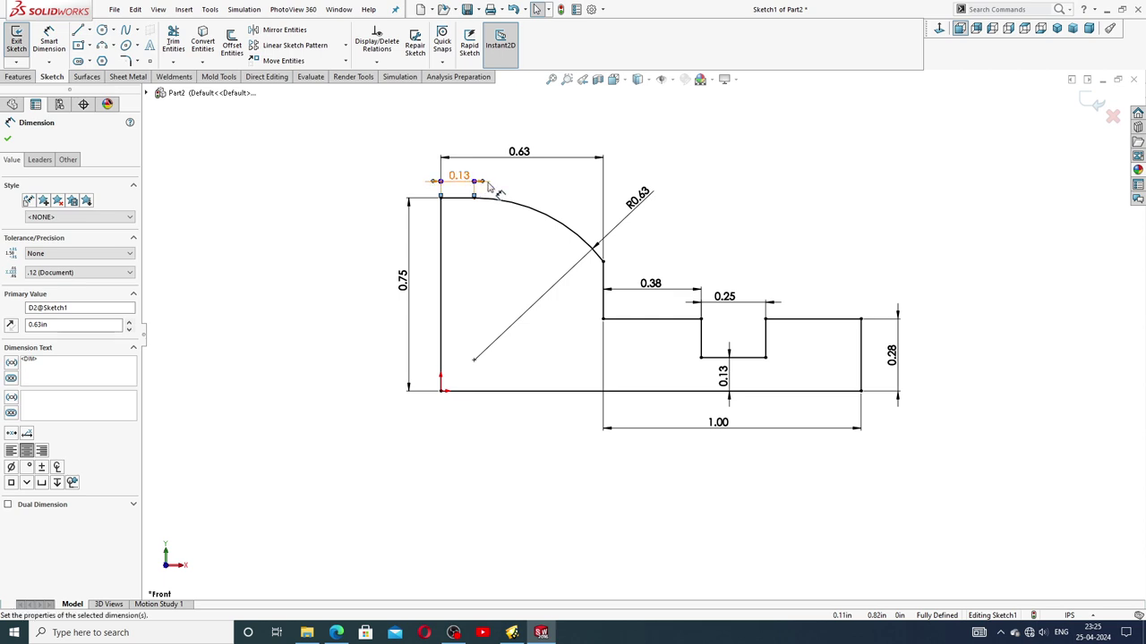
key(Escape)
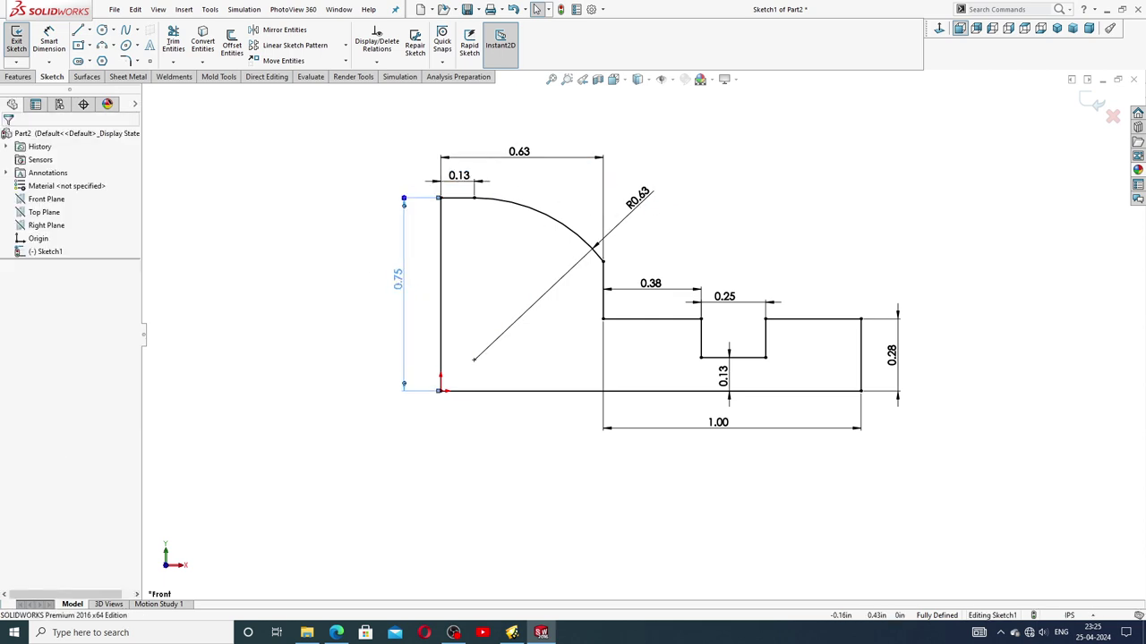
key(f)
scroll(729, 315, down, 1)
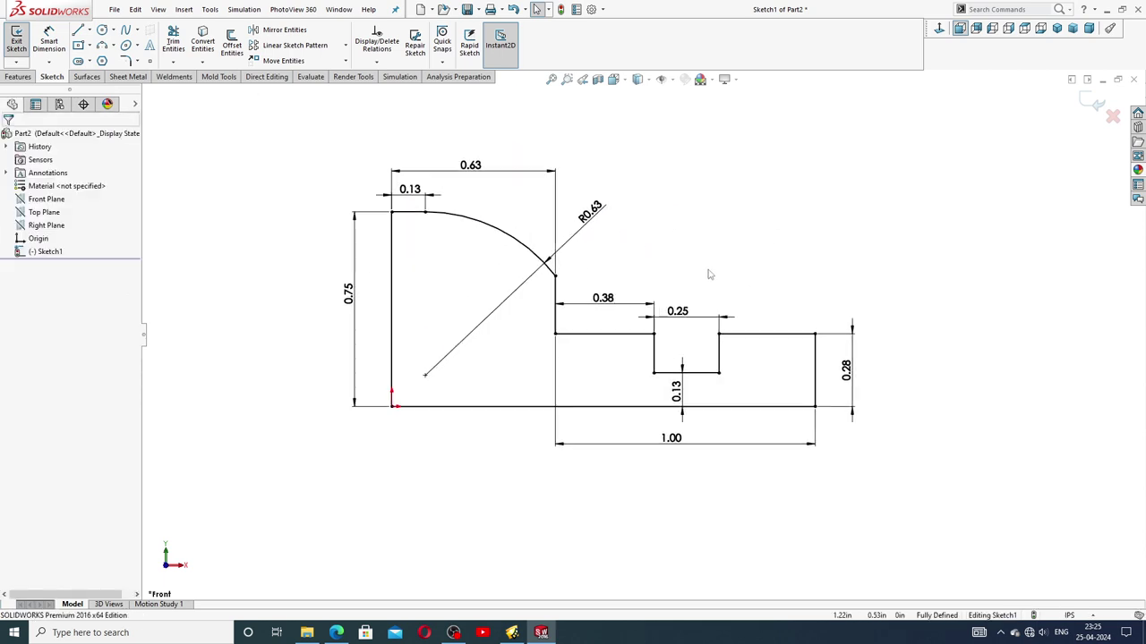
scroll(708, 271, down, 2)
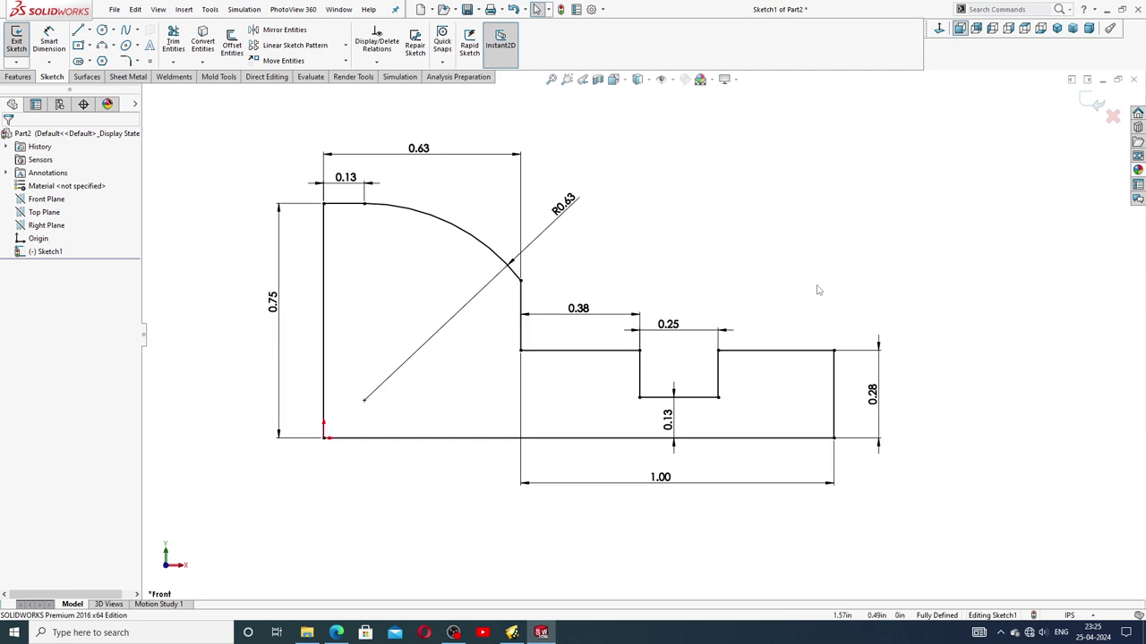
click(336, 633)
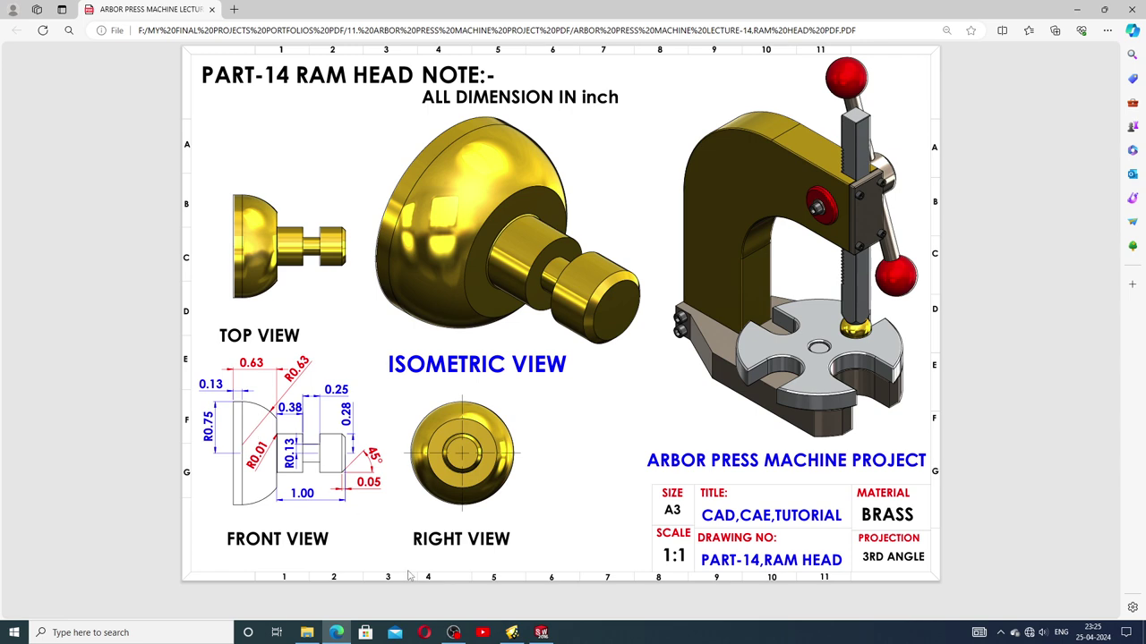
click(542, 633)
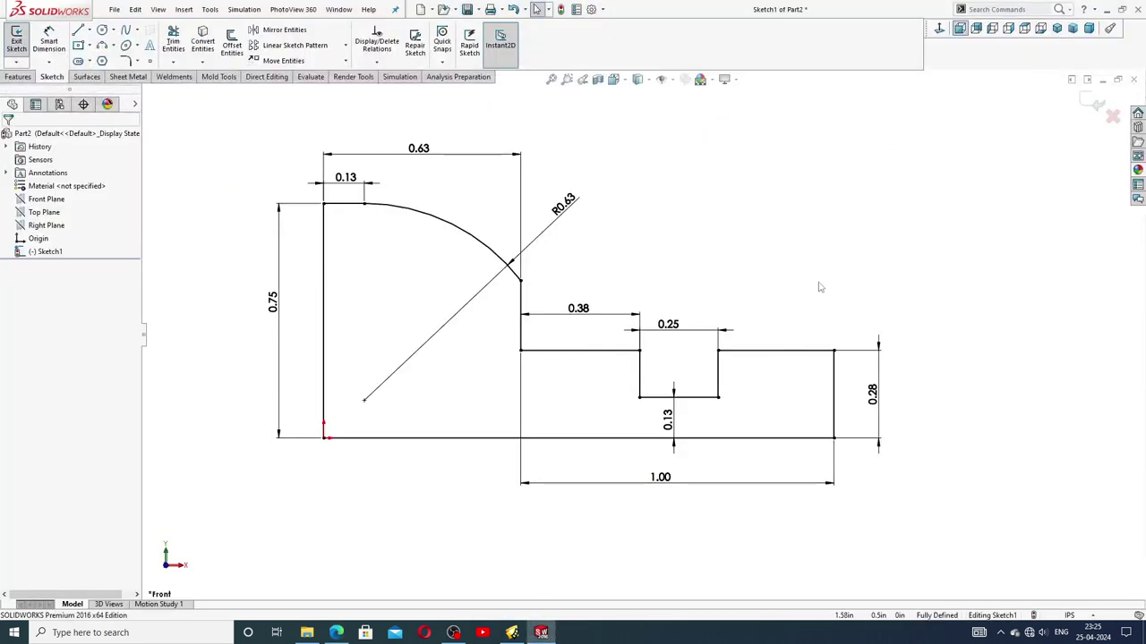
Step: Revolve Sketch1 a full 360° about its bottom line into Revolve1, then zoom out
click(20, 79)
click(57, 49)
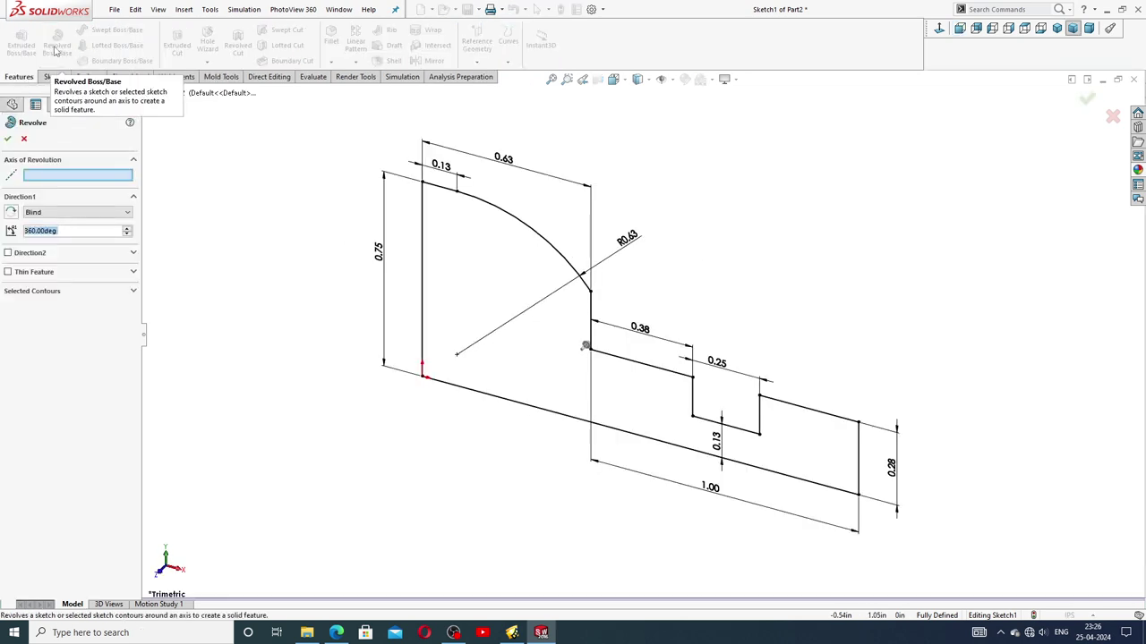
click(525, 411)
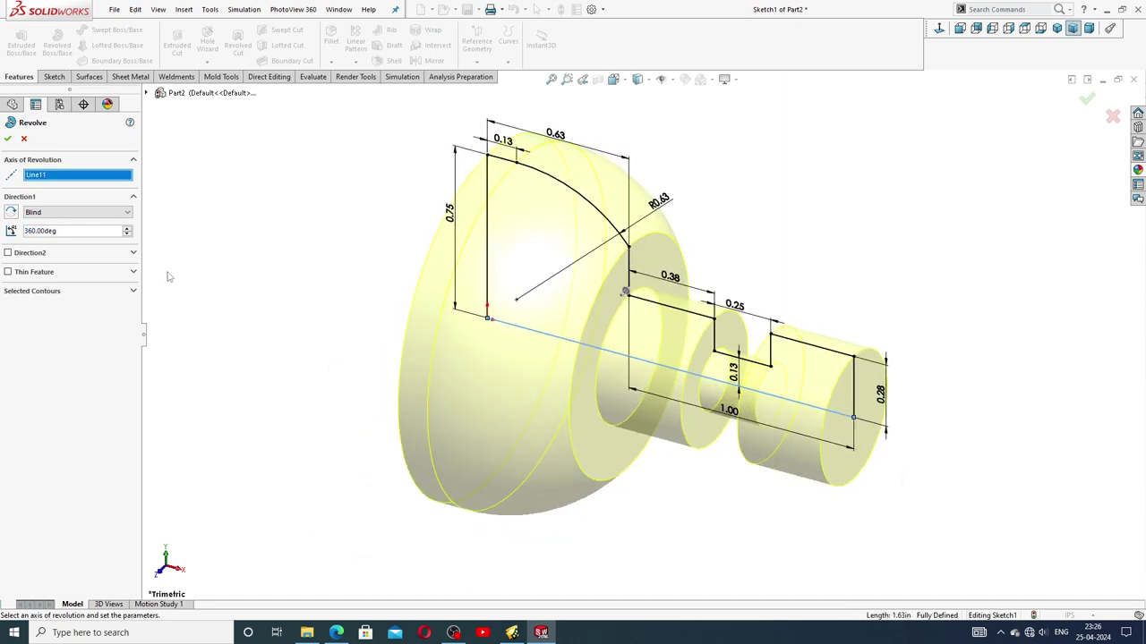
click(8, 139)
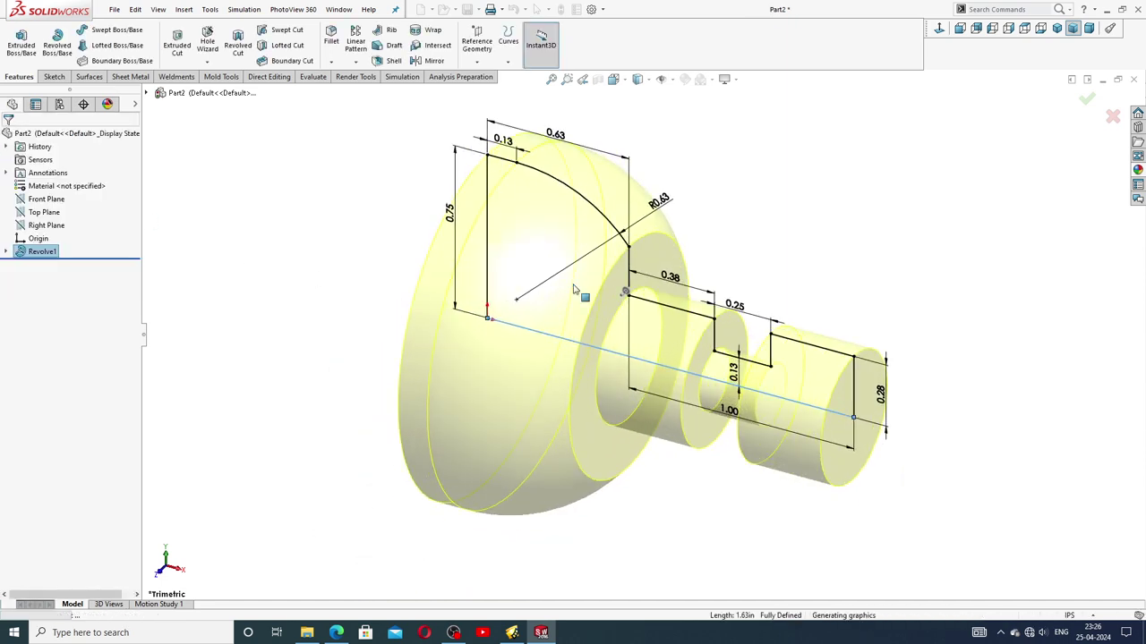
key(z)
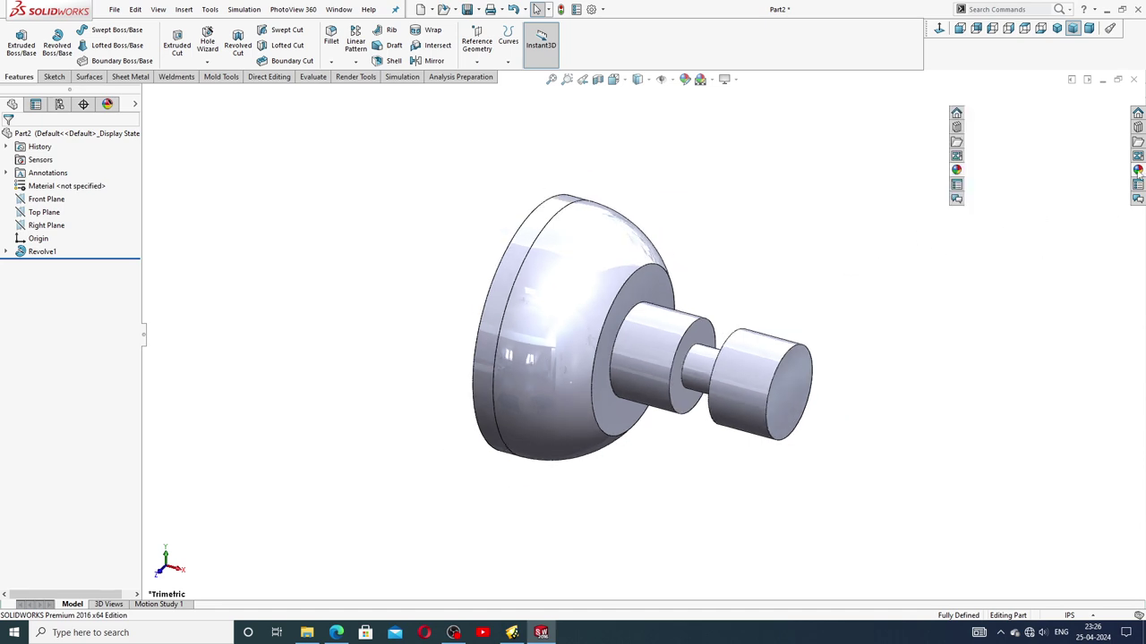
Step: Apply polished brass from Appearances (color) > Metal > Brass, then compare the part with the drawing PDF
click(1137, 169)
click(985, 115)
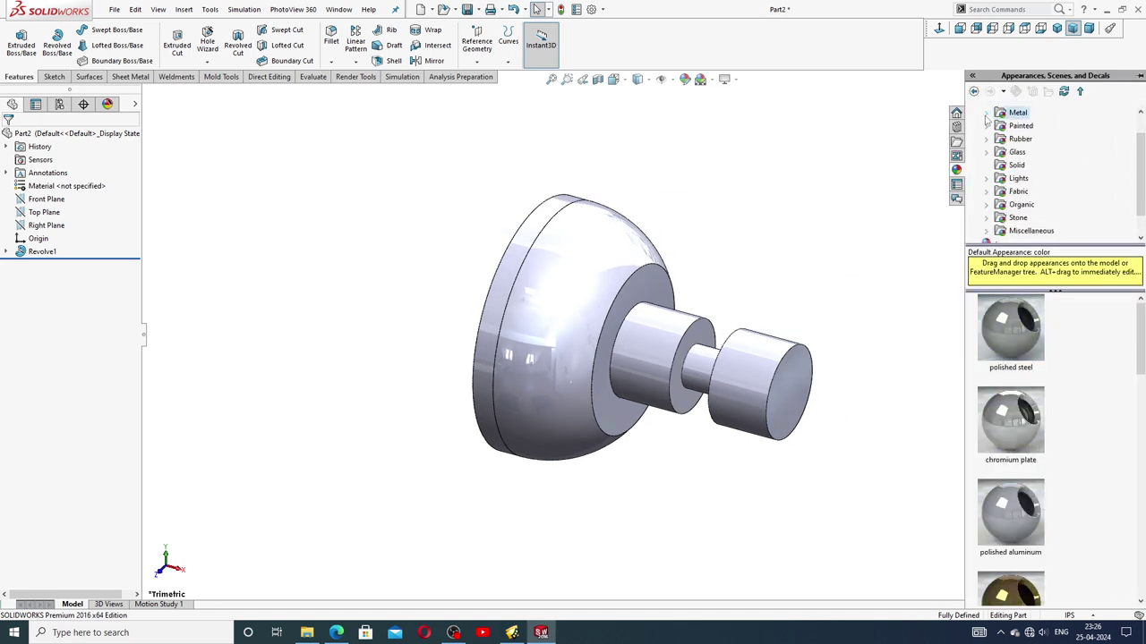
scroll(1139, 130, up, 2)
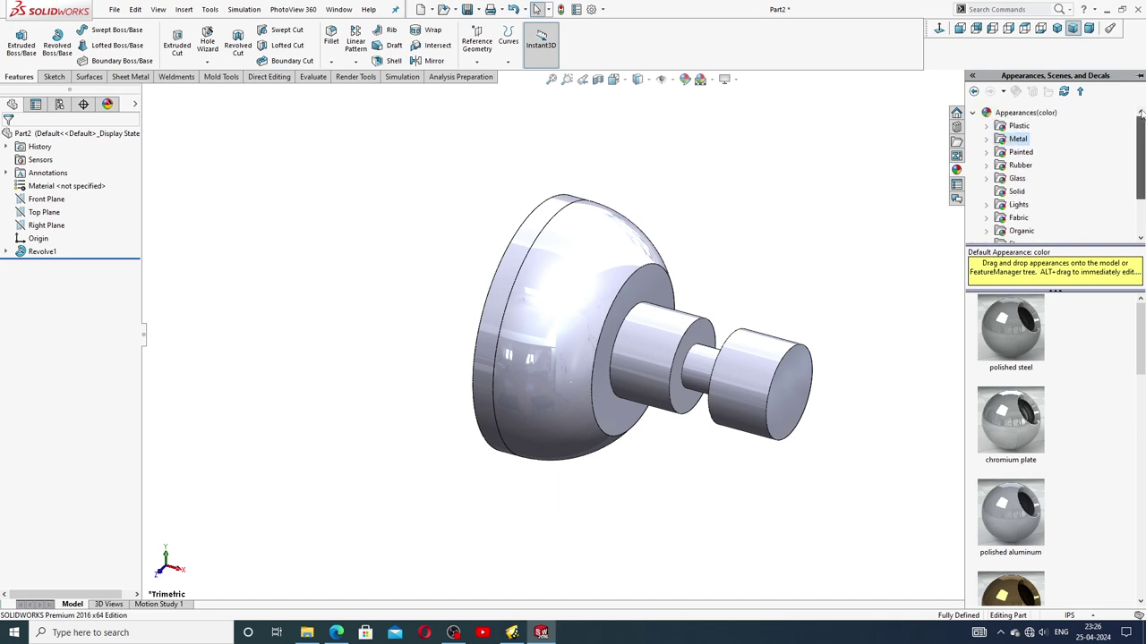
click(975, 113)
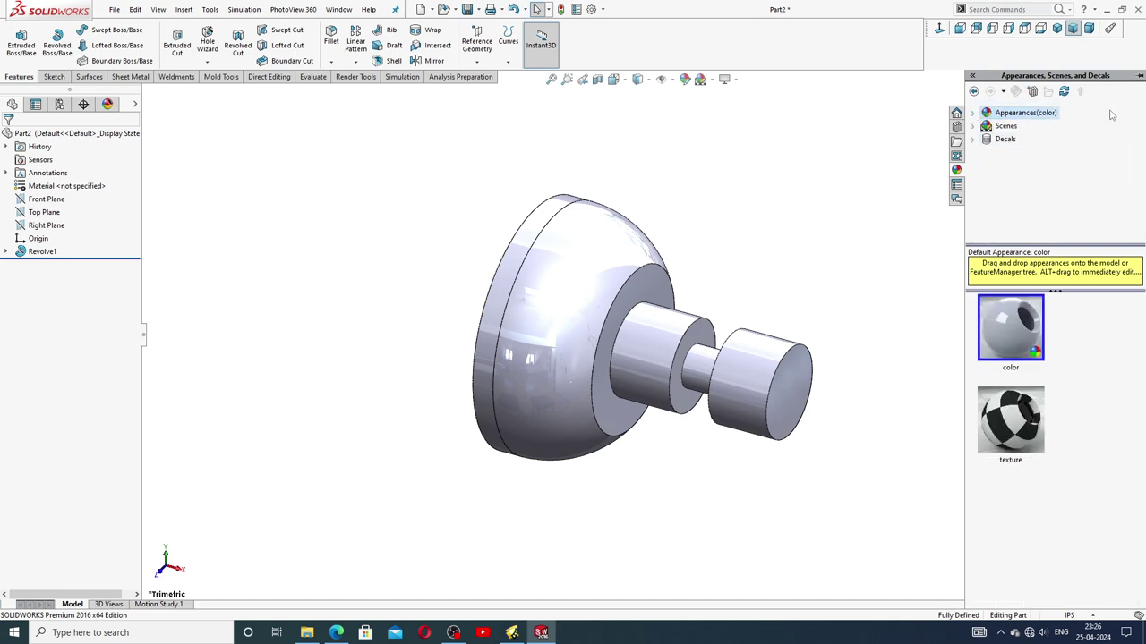
double_click(1042, 120)
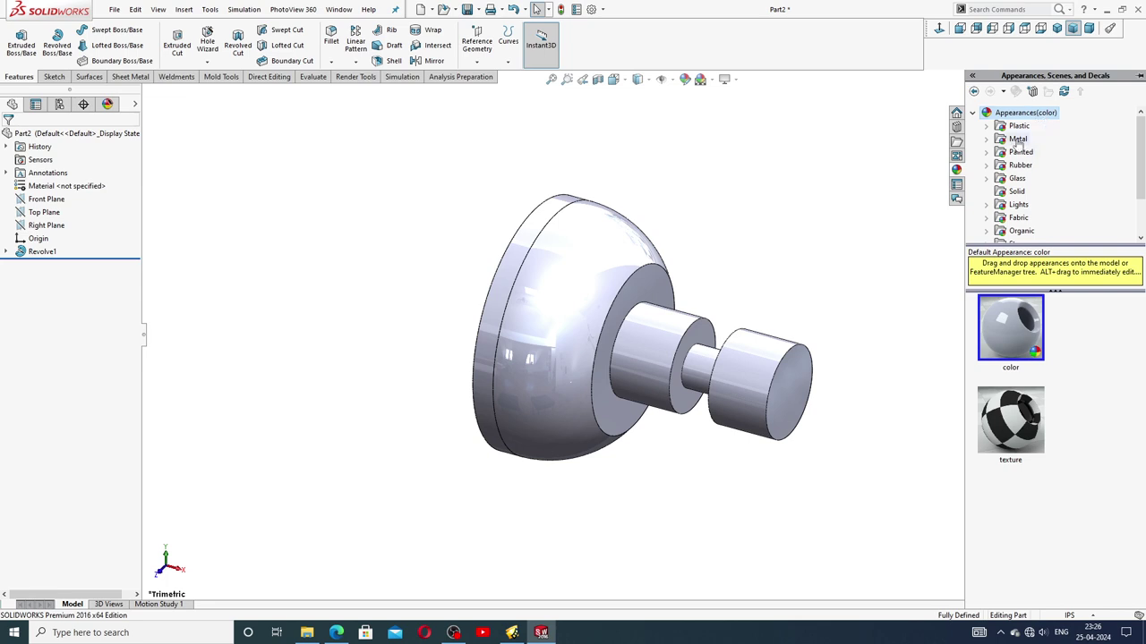
double_click(1017, 139)
click(1030, 179)
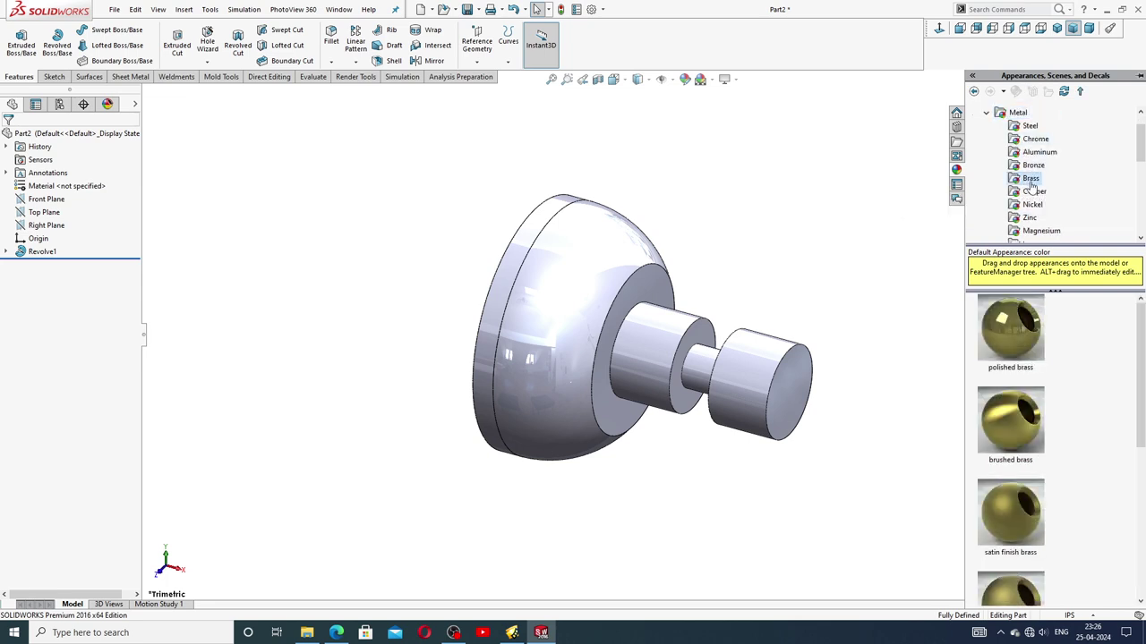
double_click(1011, 328)
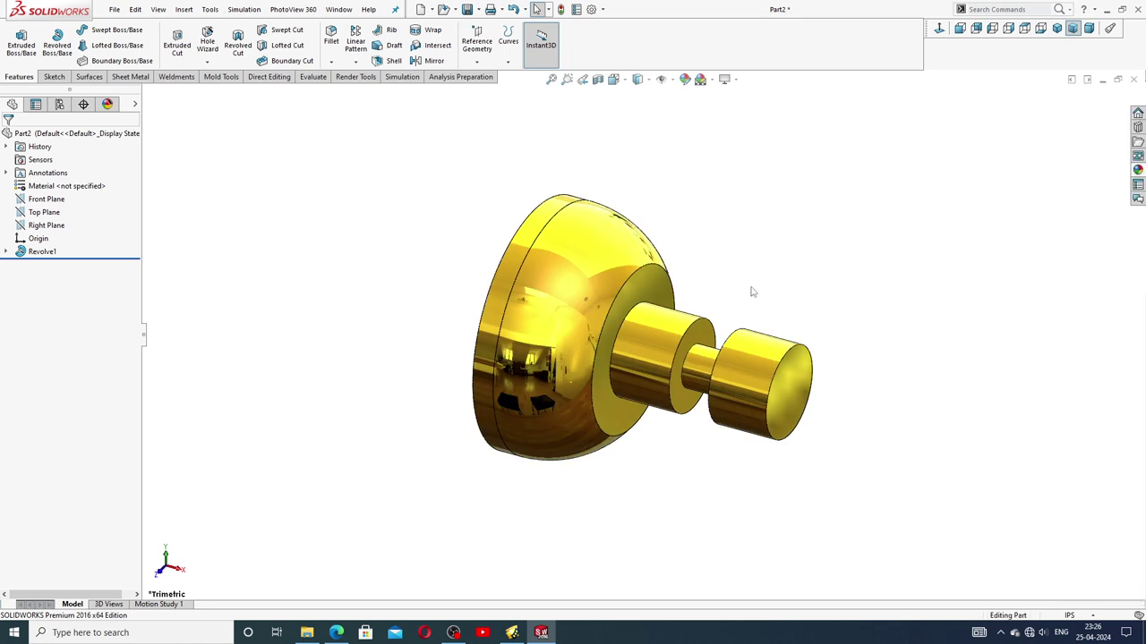
scroll(752, 292, down, 3)
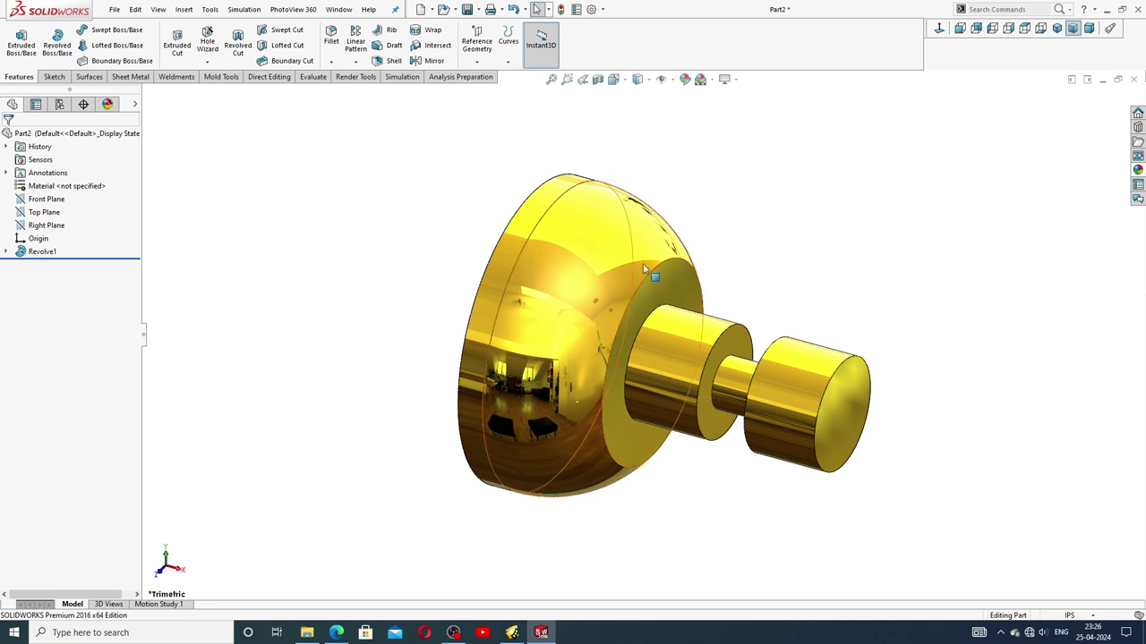
click(335, 633)
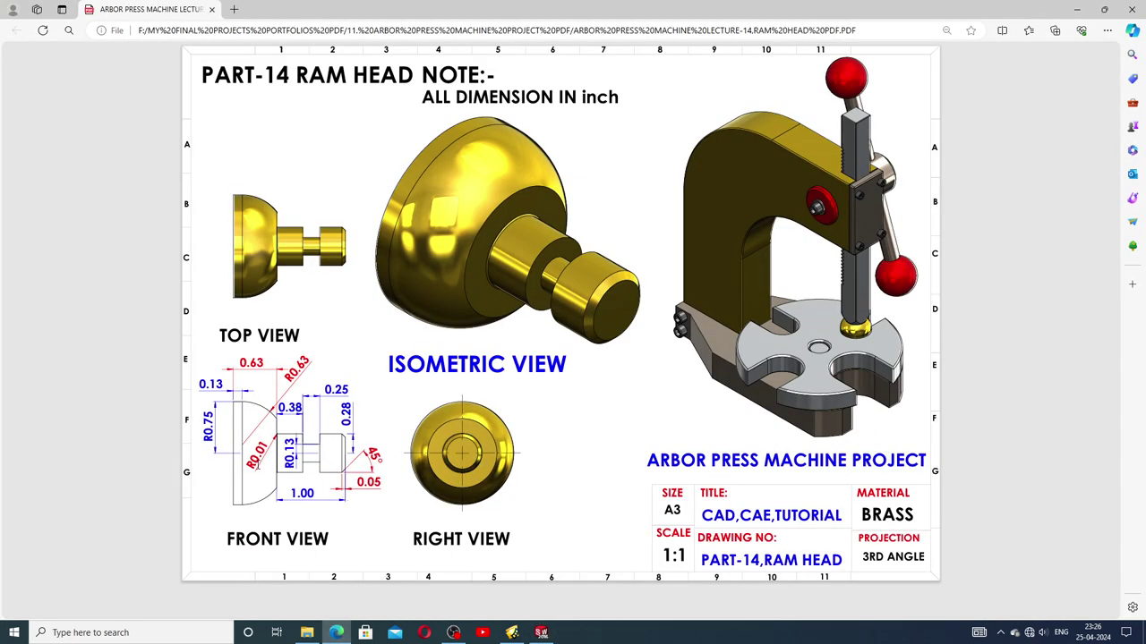
click(541, 633)
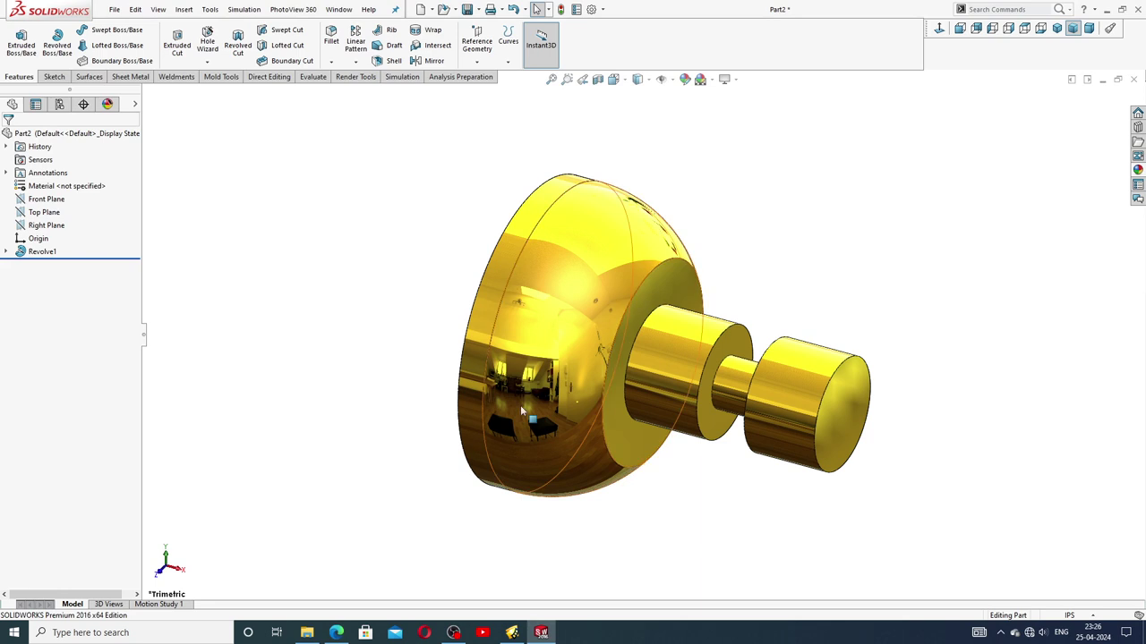
Step: Round the circular edge where the shaft meets the head with a 0.01 in fillet
click(331, 61)
click(349, 77)
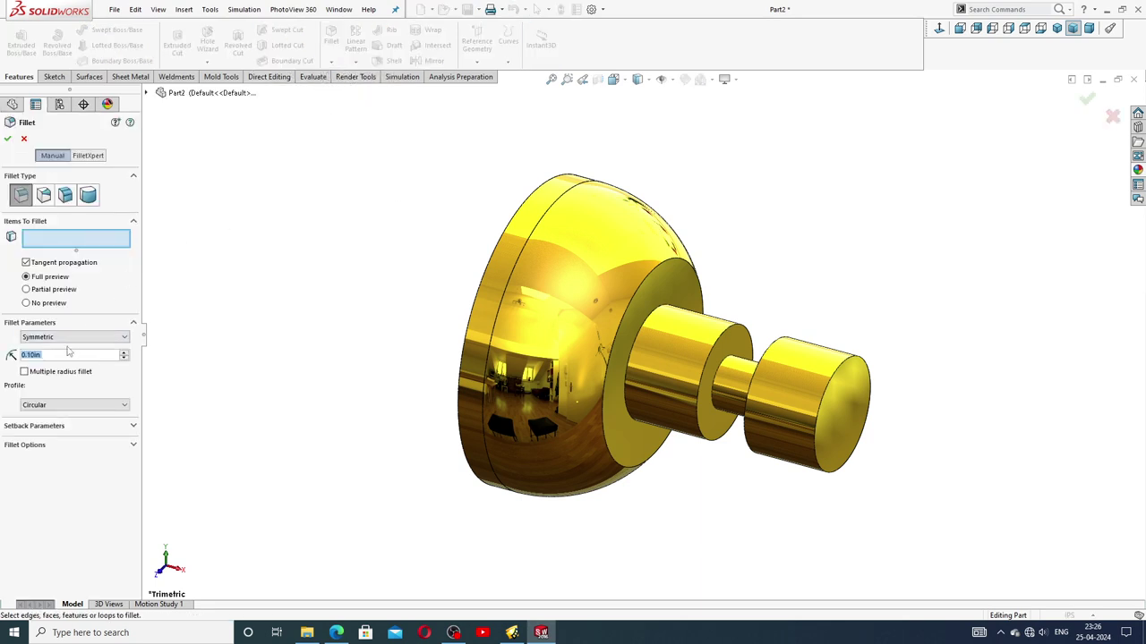
text(.01)
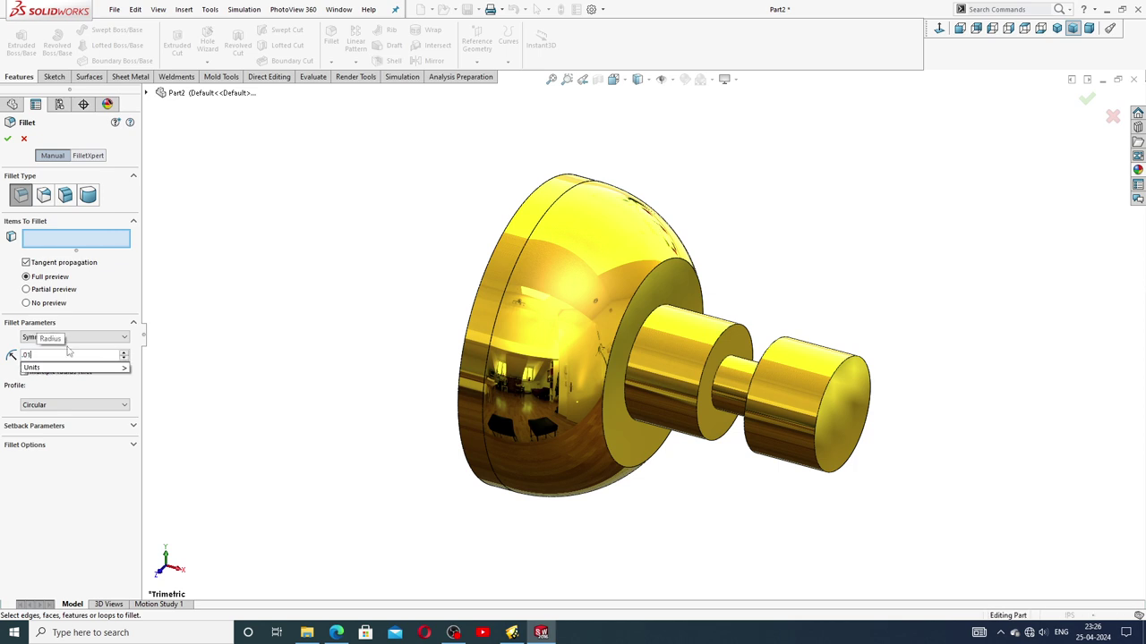
key(Return)
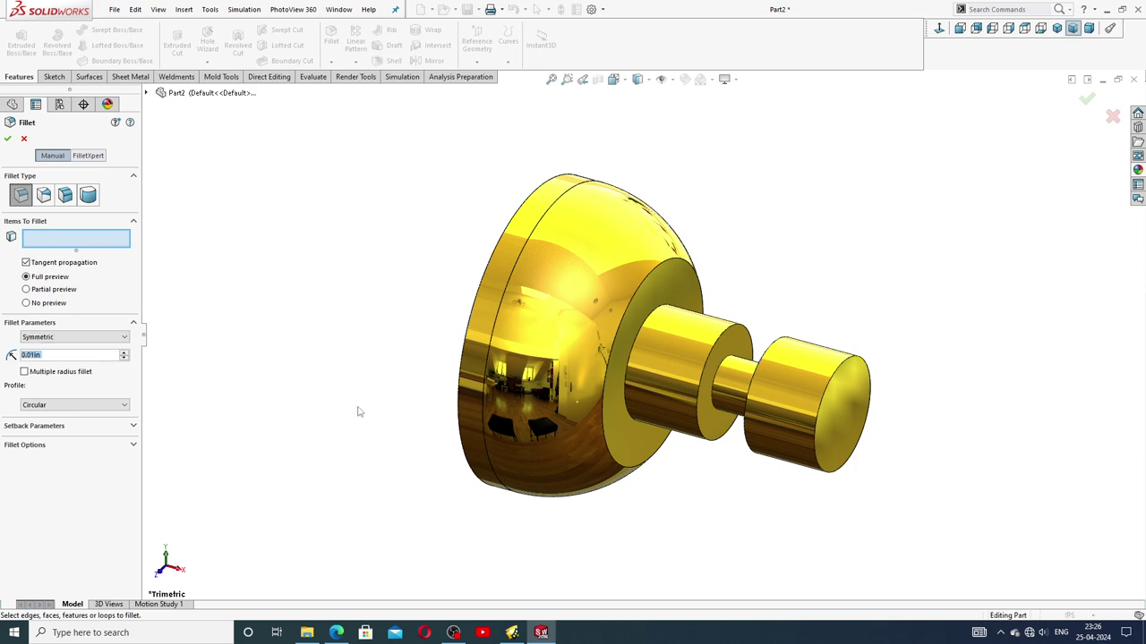
click(652, 322)
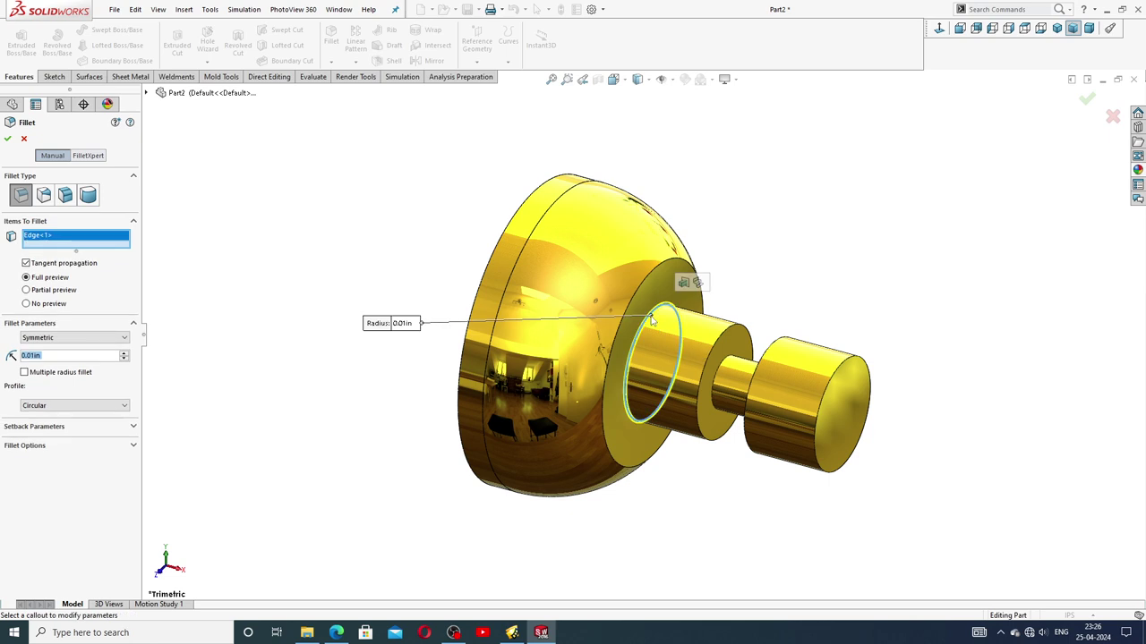
click(7, 137)
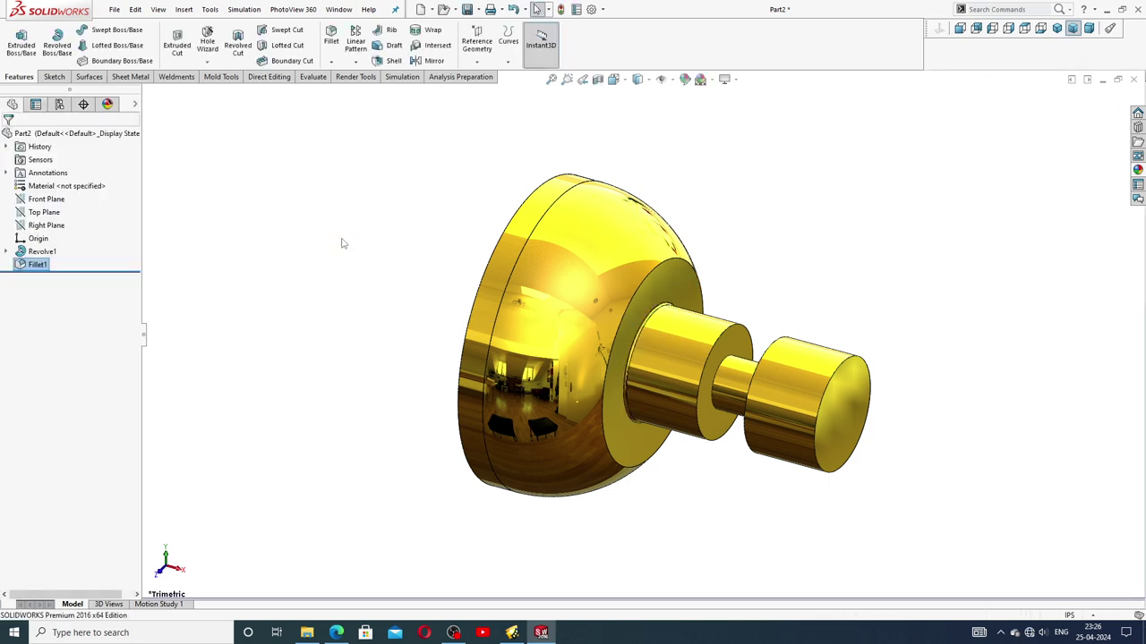
click(331, 61)
click(357, 92)
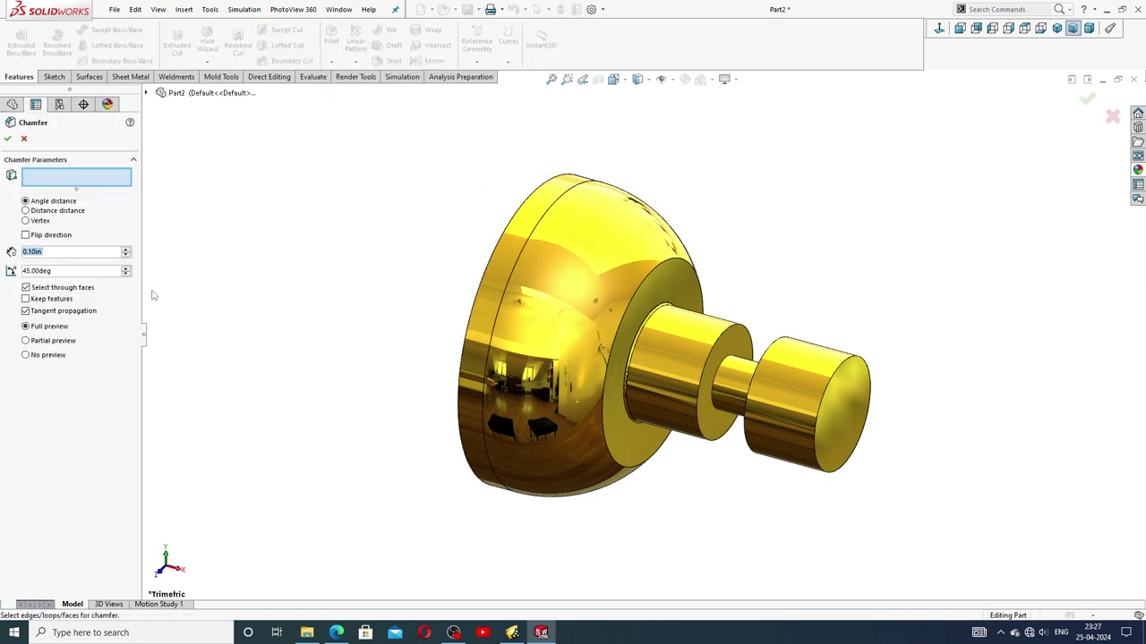
Step: Bevel the small cylinder's end edge with a 0.05 in × 45° chamfer
text(0.05)
key(Return)
click(838, 368)
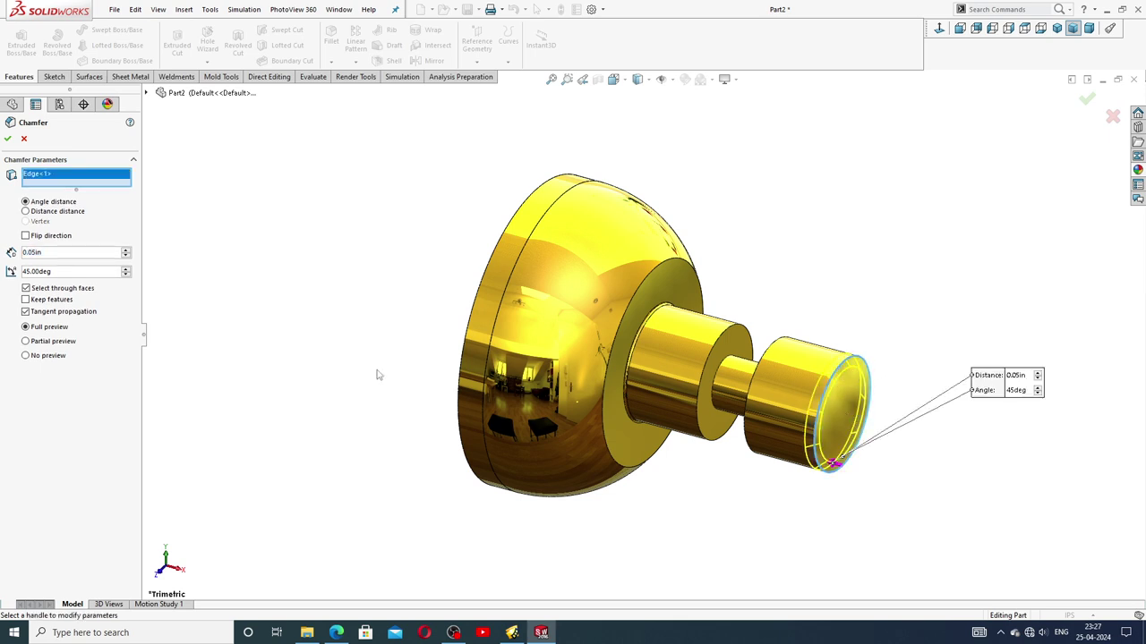
click(7, 139)
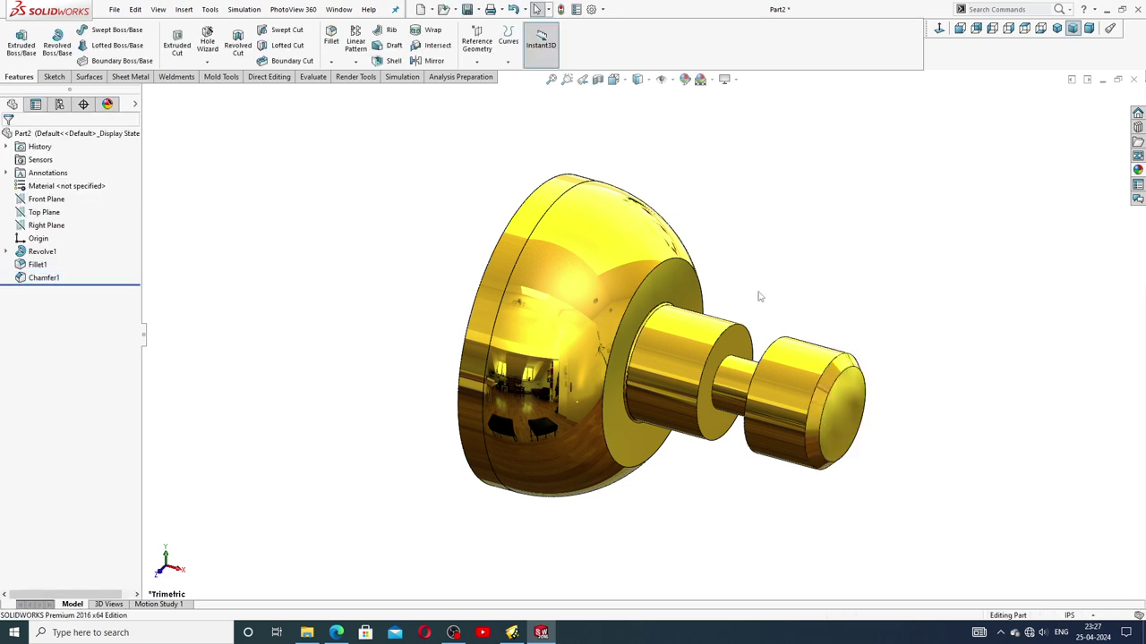
middle_drag(762, 325, 842, 183)
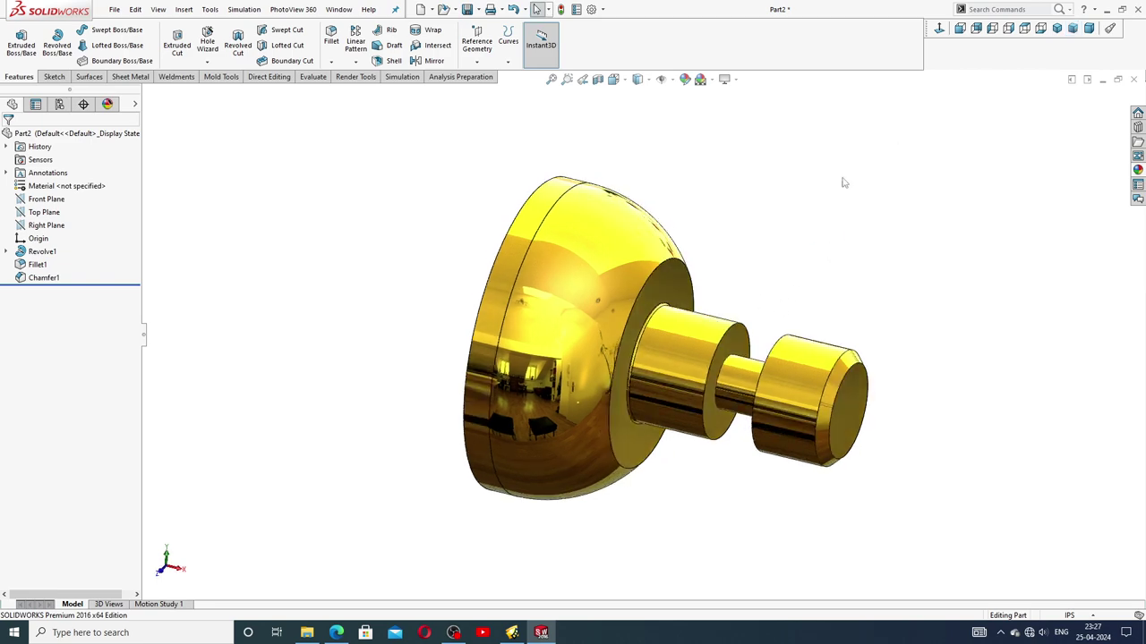
mouse_move(731, 285)
middle_down()
mouse_move(763, 249)
mouse_move(643, 257)
mouse_move(838, 197)
mouse_move(782, 274)
mouse_move(716, 223)
mouse_move(720, 269)
mouse_move(703, 328)
mouse_move(739, 302)
mouse_move(732, 245)
mouse_move(744, 260)
middle_up()
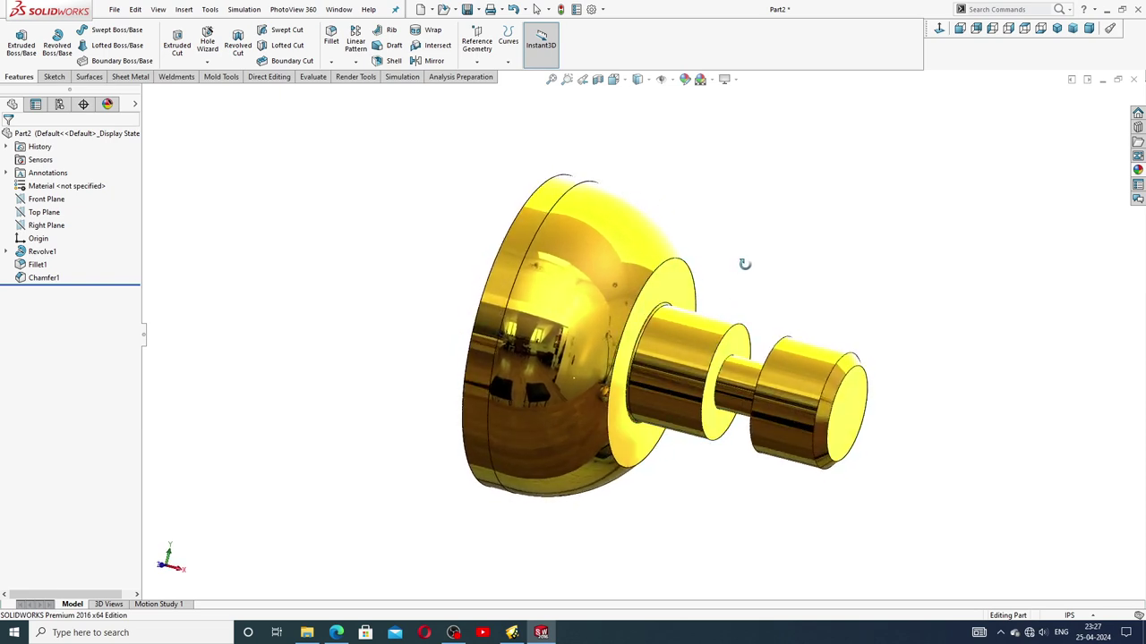
click(1057, 28)
click(1072, 28)
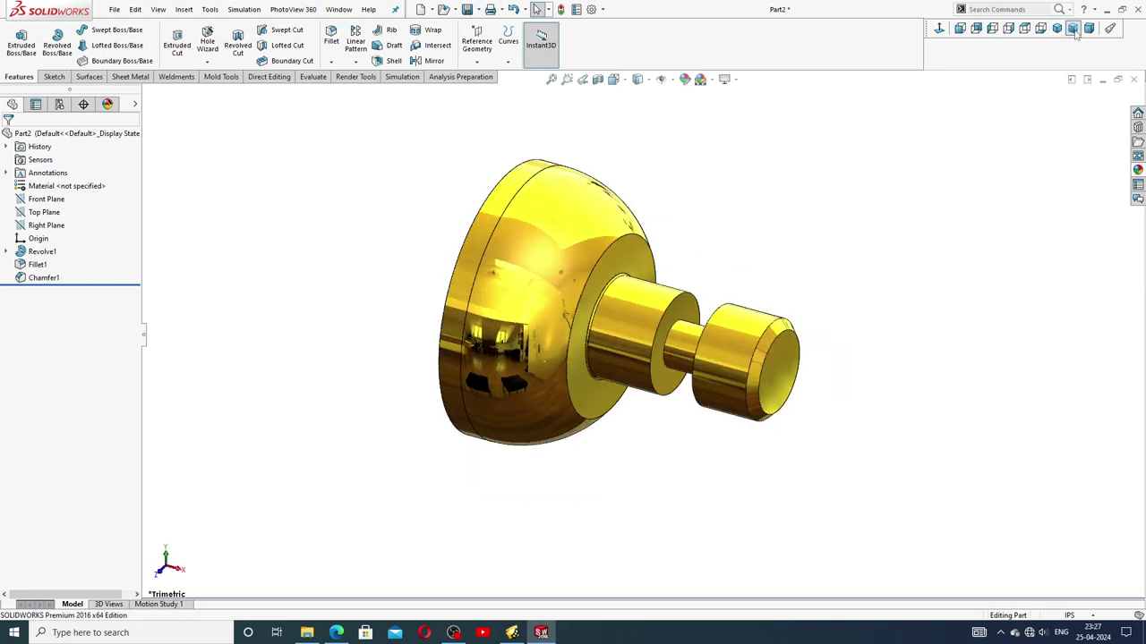
scroll(651, 273, down, 1)
scroll(651, 273, down, 1)
scroll(650, 273, down, 1)
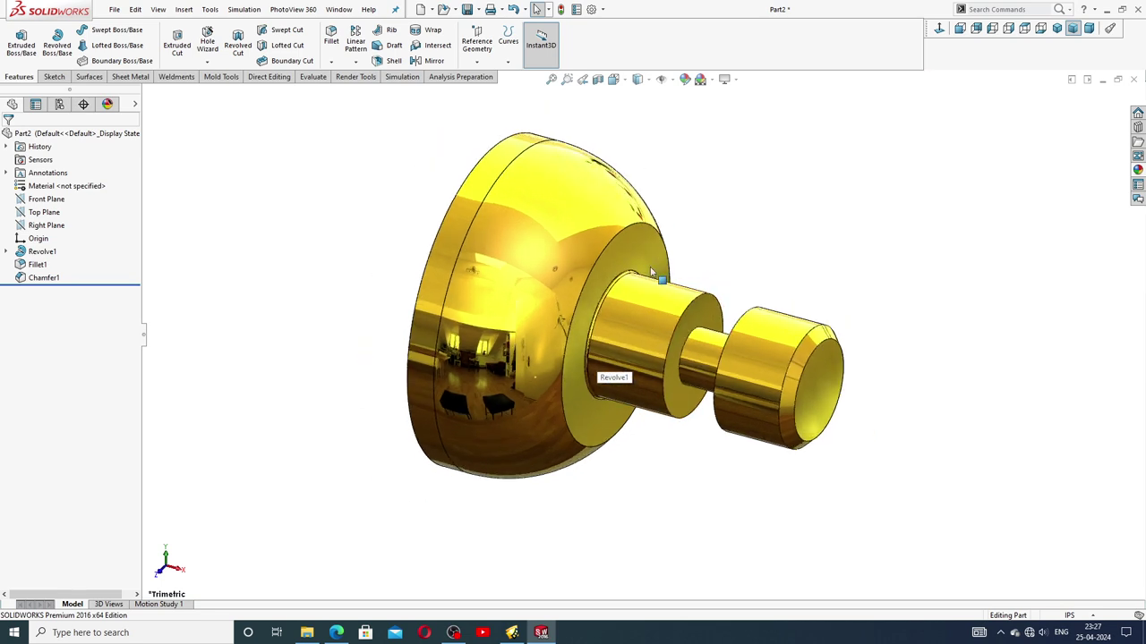
scroll(651, 273, down, 1)
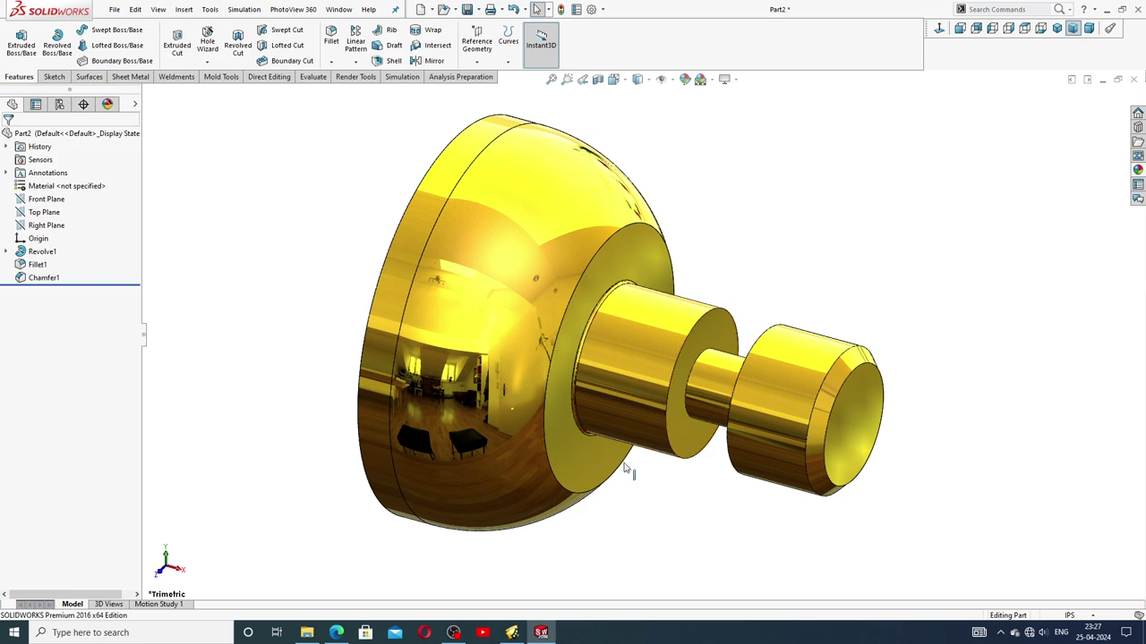
click(336, 633)
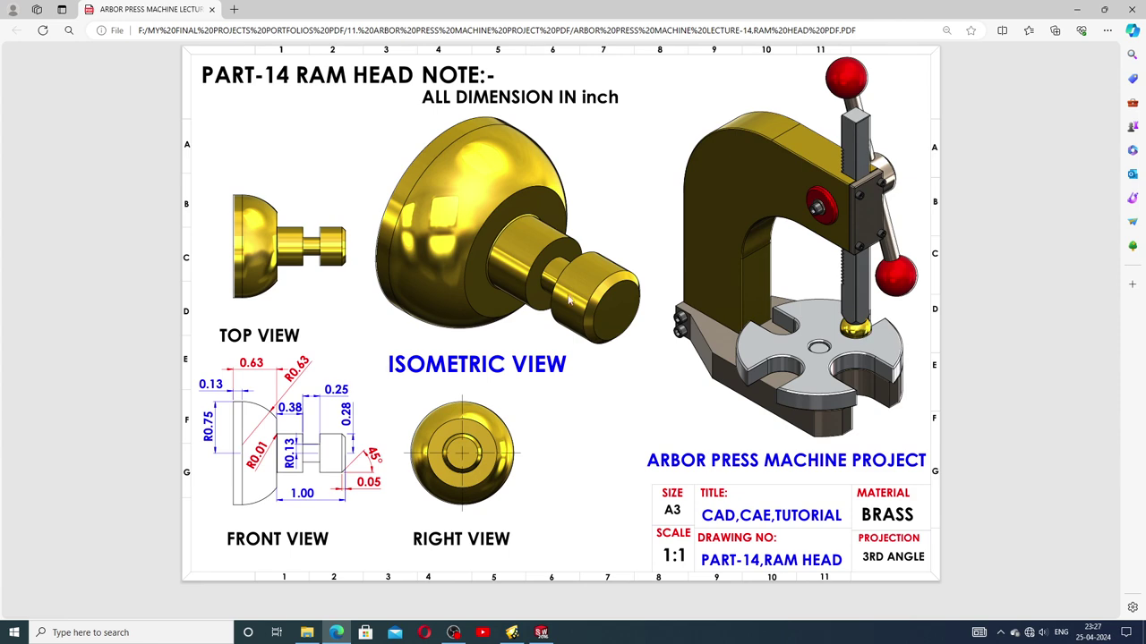
click(540, 633)
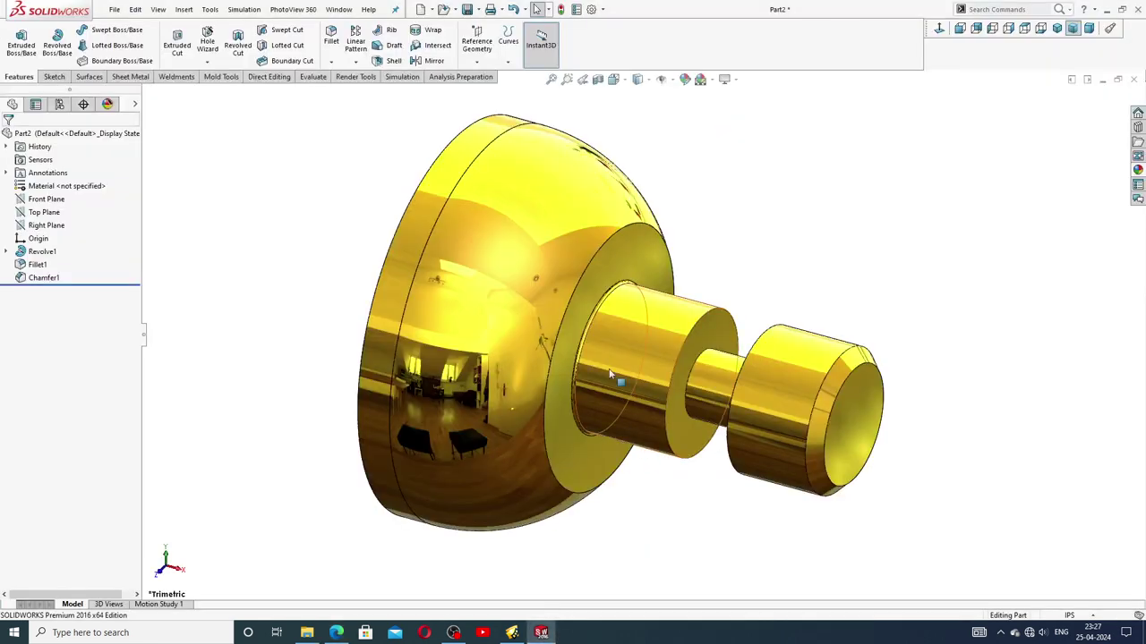
scroll(755, 379, up, 2)
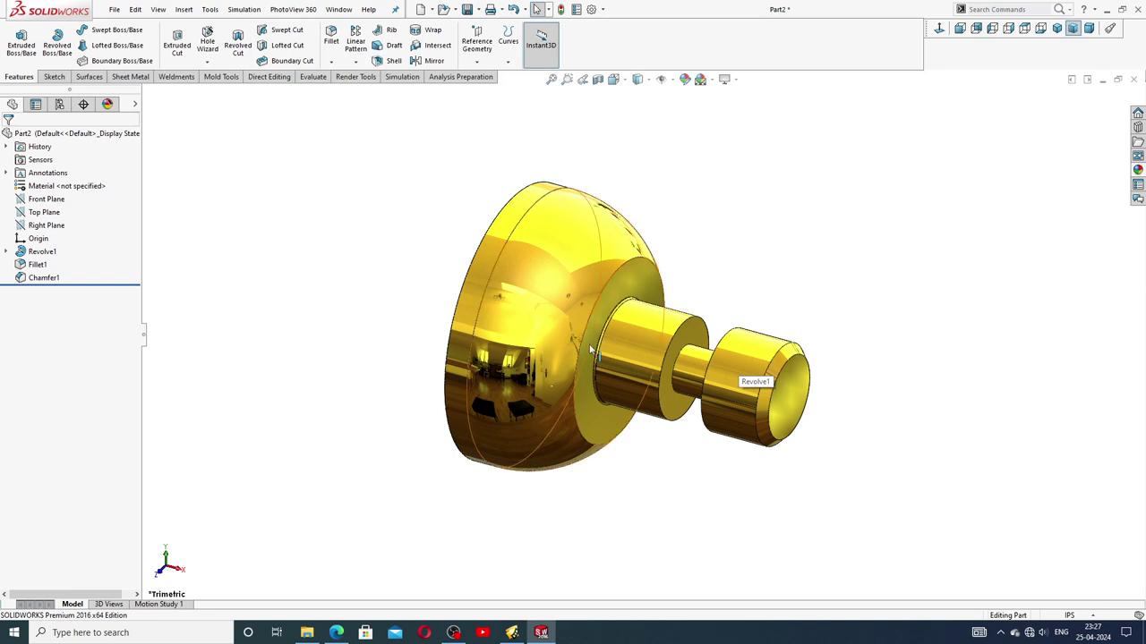